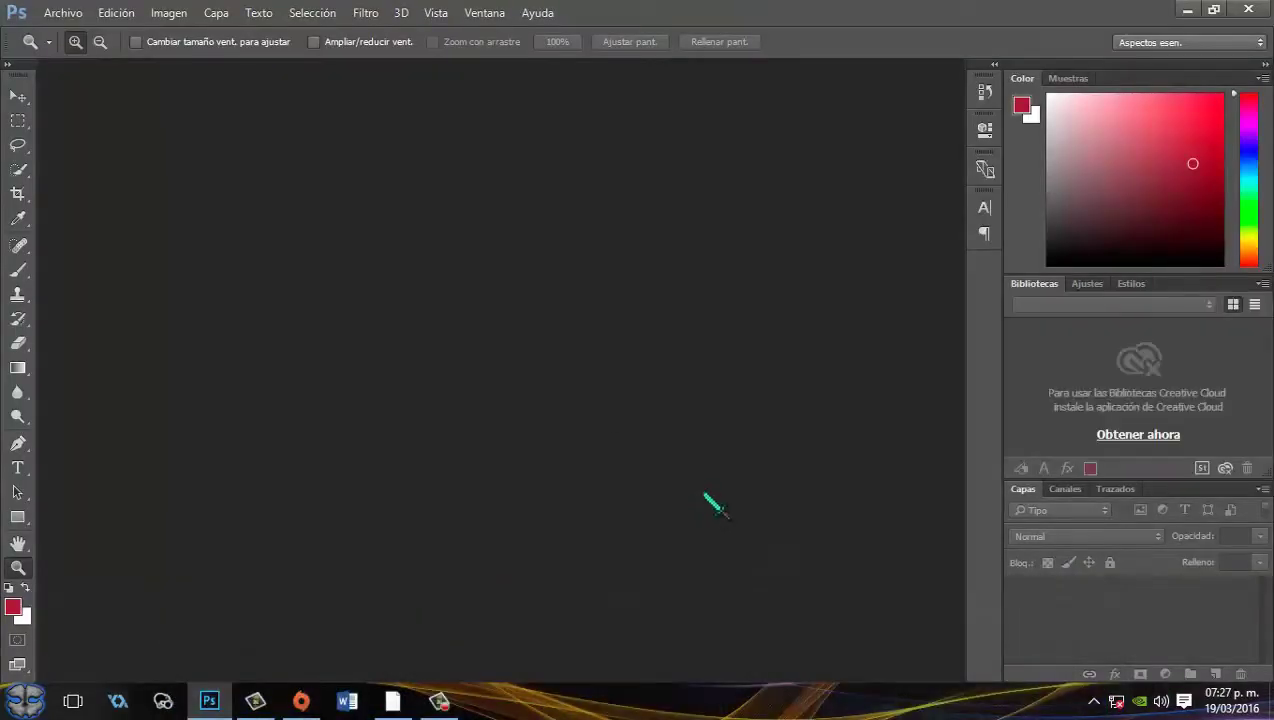
# Open Estudio Ensueño 4.jpg, assigning the working Adobe RGB (1998) profile
pyautogui.hotkey('ctrl', 'o')
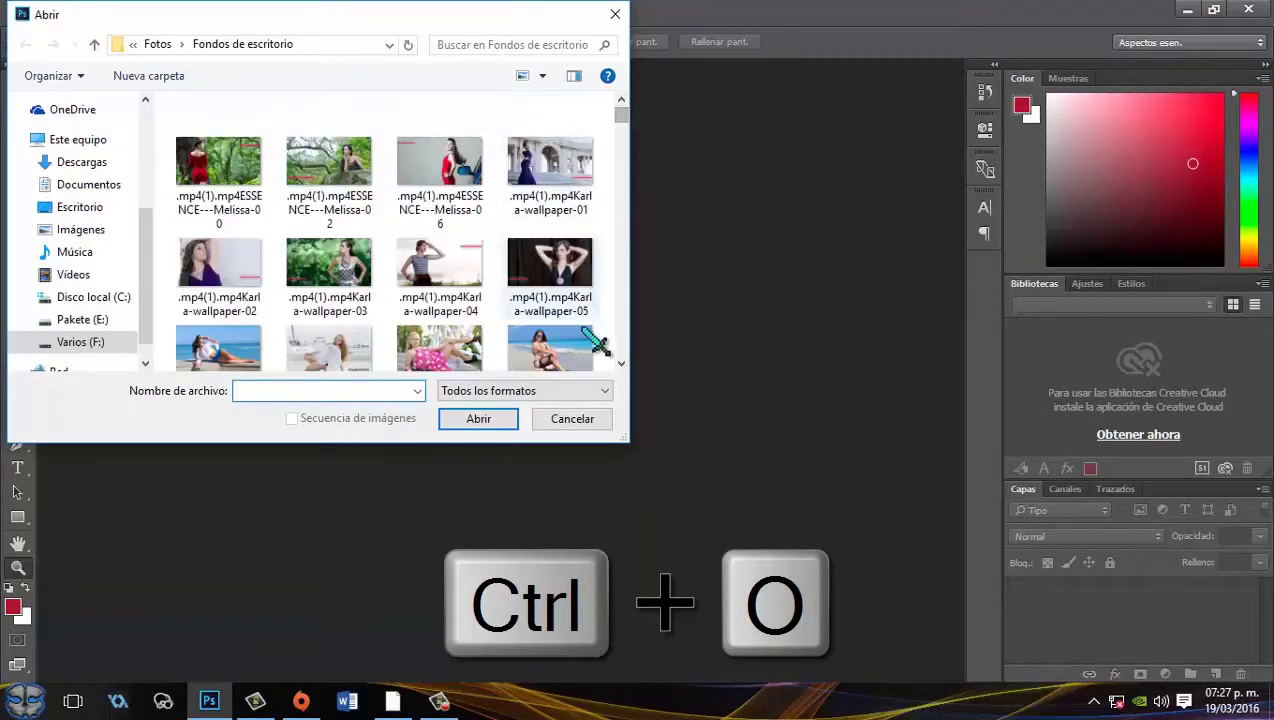
pyautogui.click(580, 350)
pyautogui.click(507, 415)
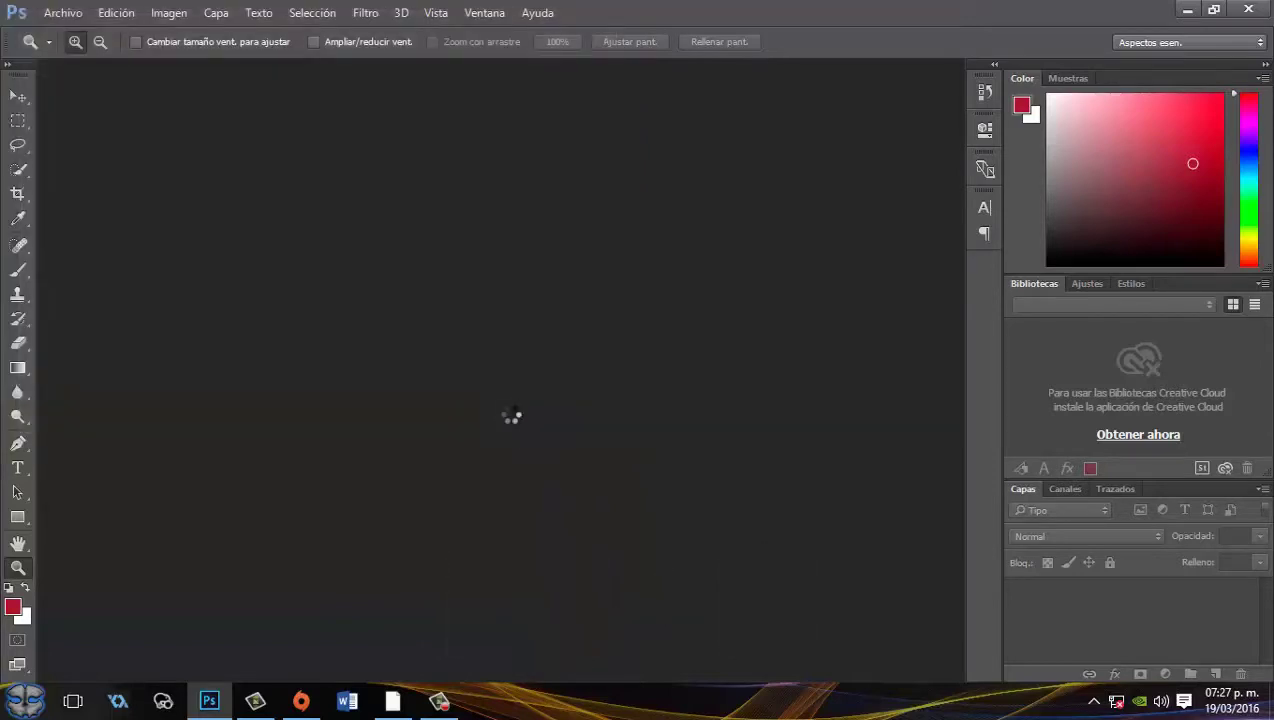
pyautogui.press('i')
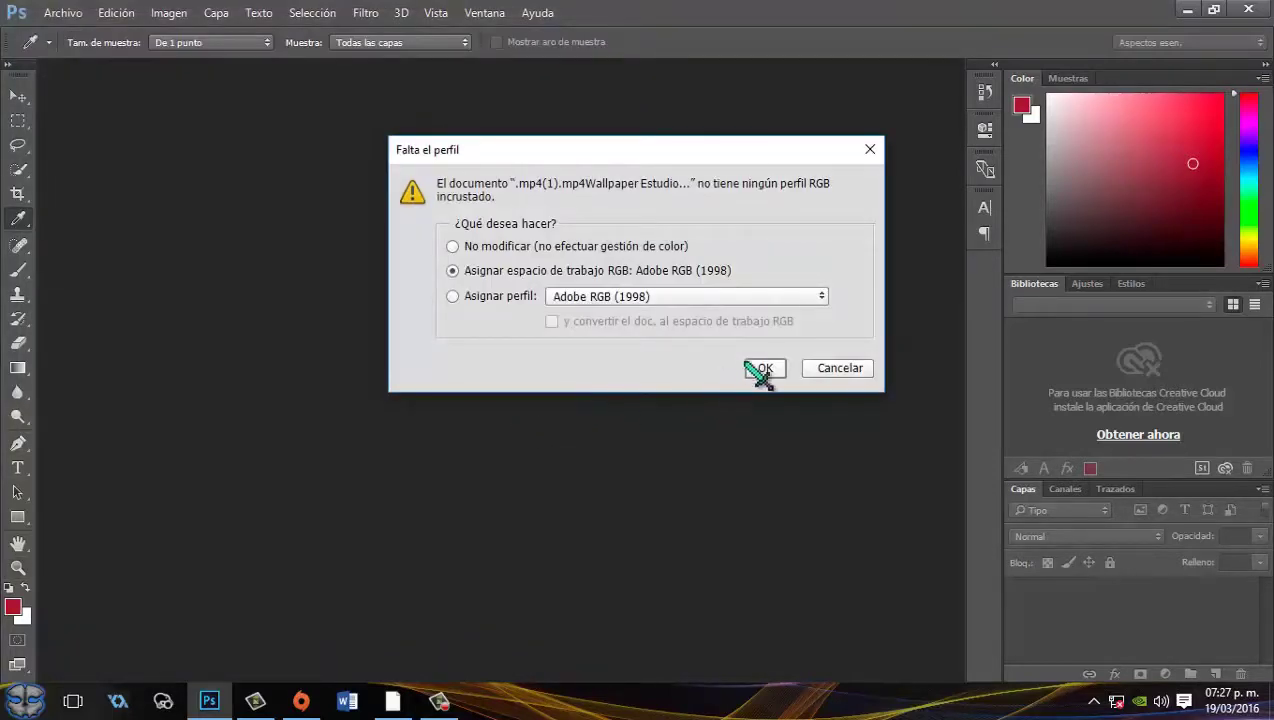
pyautogui.click(762, 368)
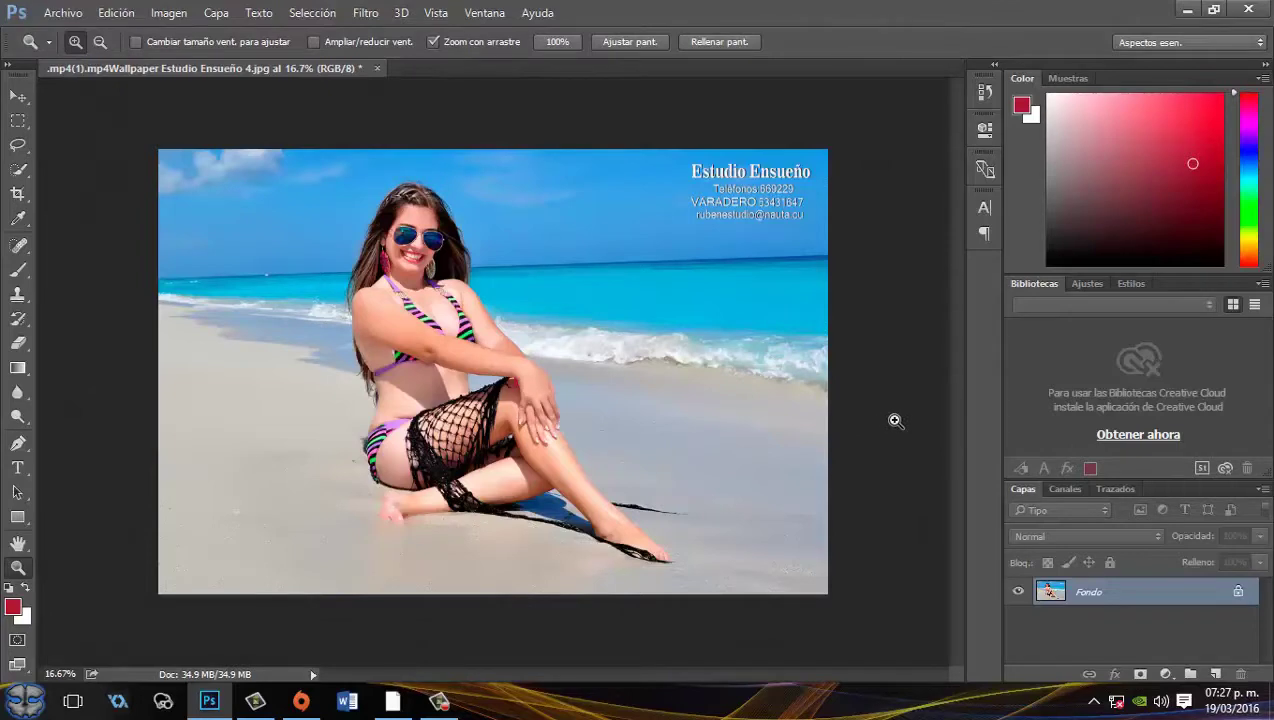
pyautogui.hotkey('ctrl', 'o')
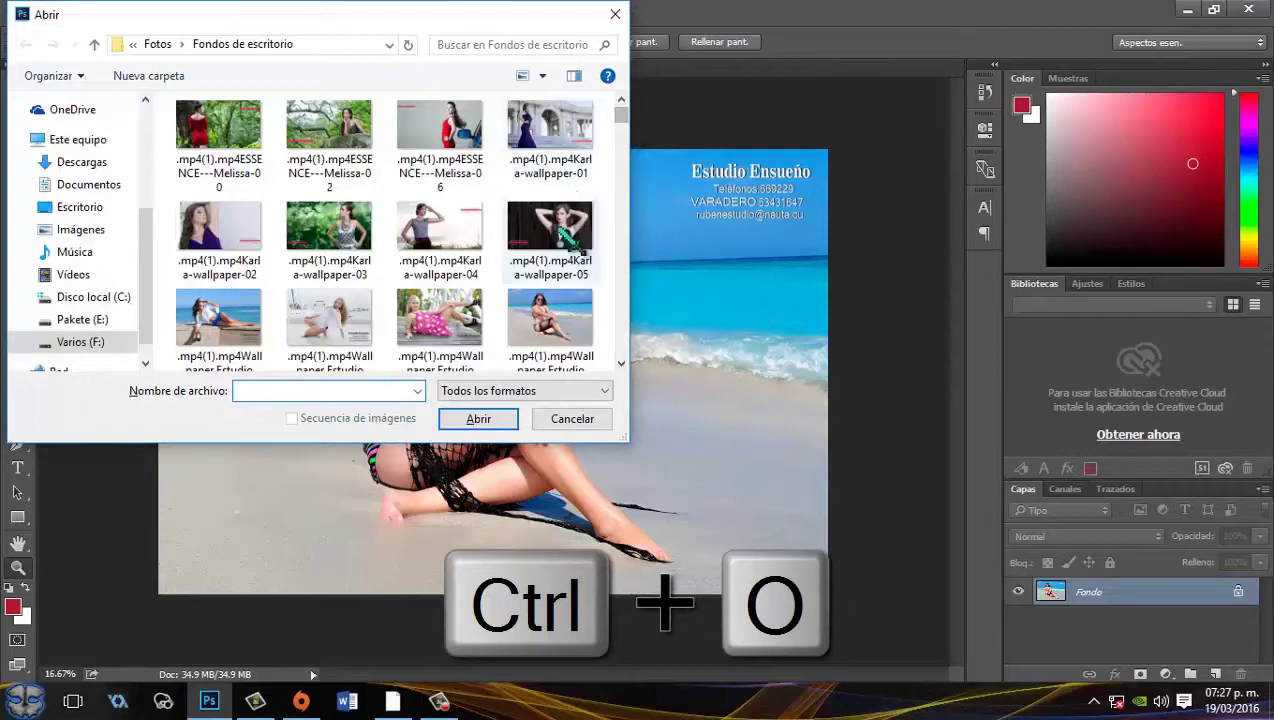
# Open _origin_Vardu-nozimes-tiem-2.jpg with the working profile and view it at 100%
pyautogui.click(550, 235)
pyautogui.scroll(-3, 565, 240)
pyautogui.scroll(-2, 568, 245)
pyautogui.scroll(-2, 572, 248)
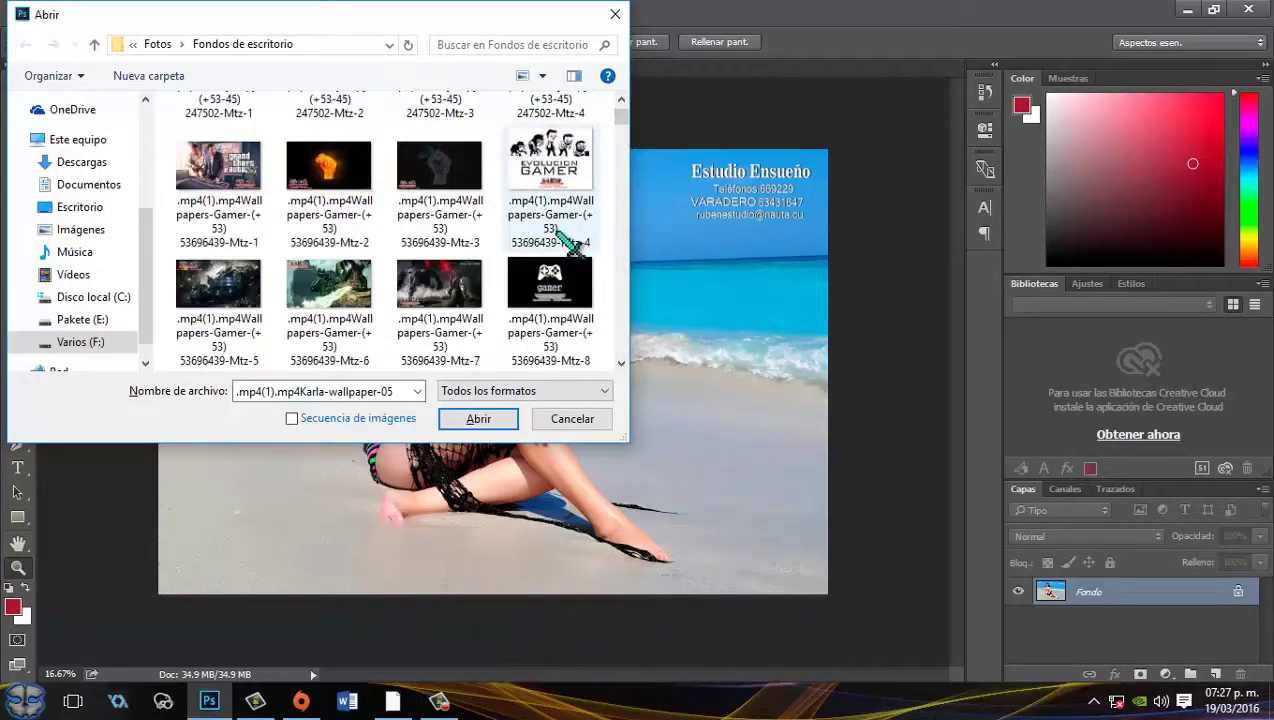
pyautogui.scroll(-2, 572, 248)
pyautogui.scroll(-2, 573, 249)
pyautogui.scroll(-2, 574, 250)
pyautogui.scroll(-2, 572, 250)
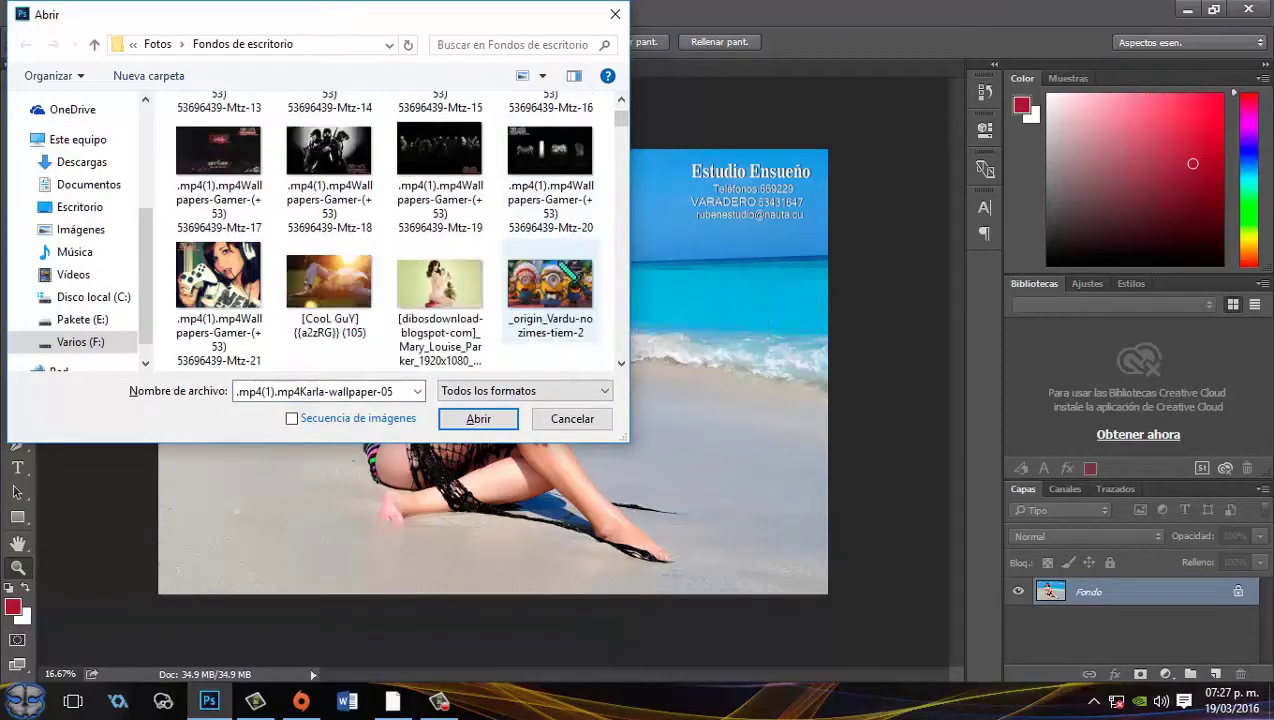
pyautogui.click(535, 295)
pyautogui.click(478, 419)
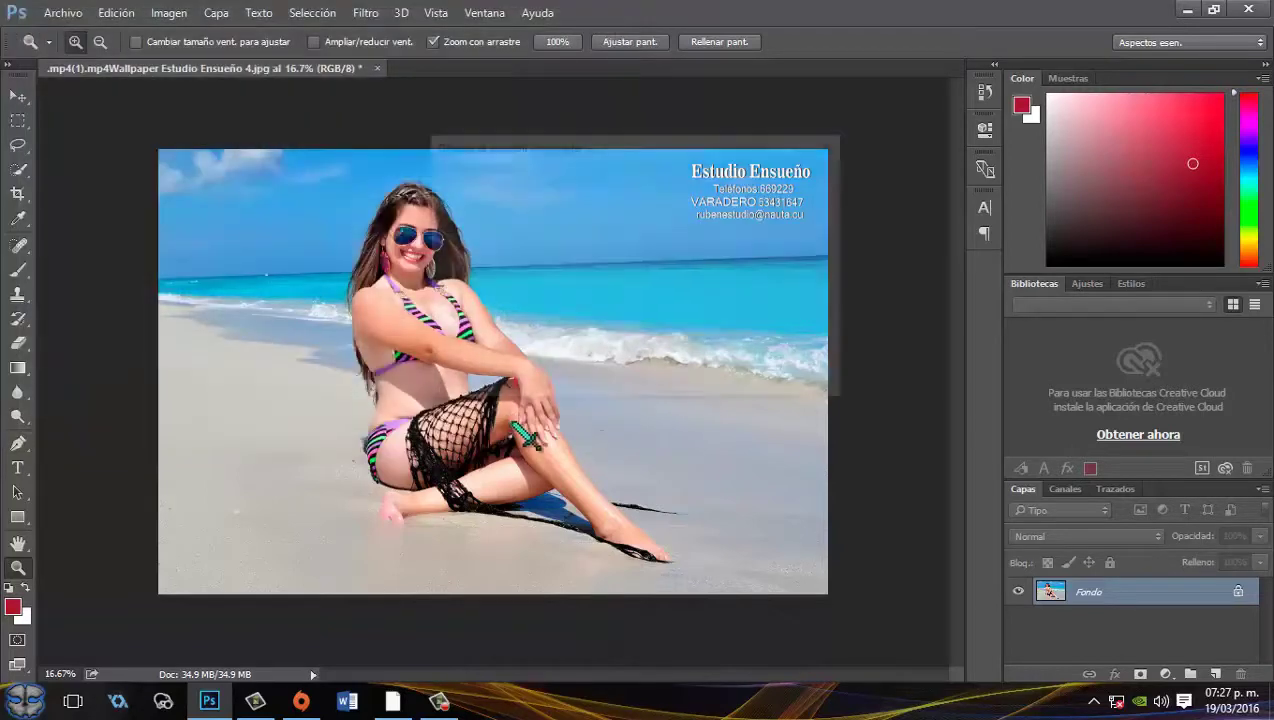
pyautogui.click(731, 379)
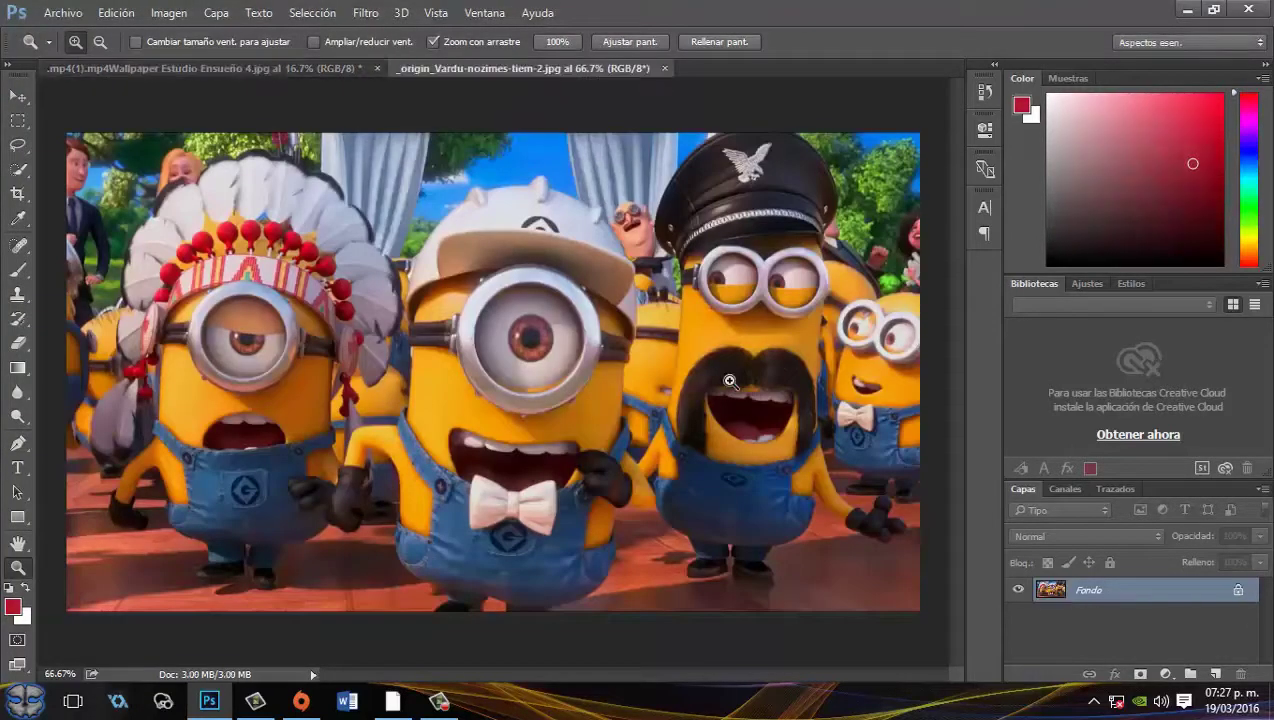
pyautogui.click(435, 85)
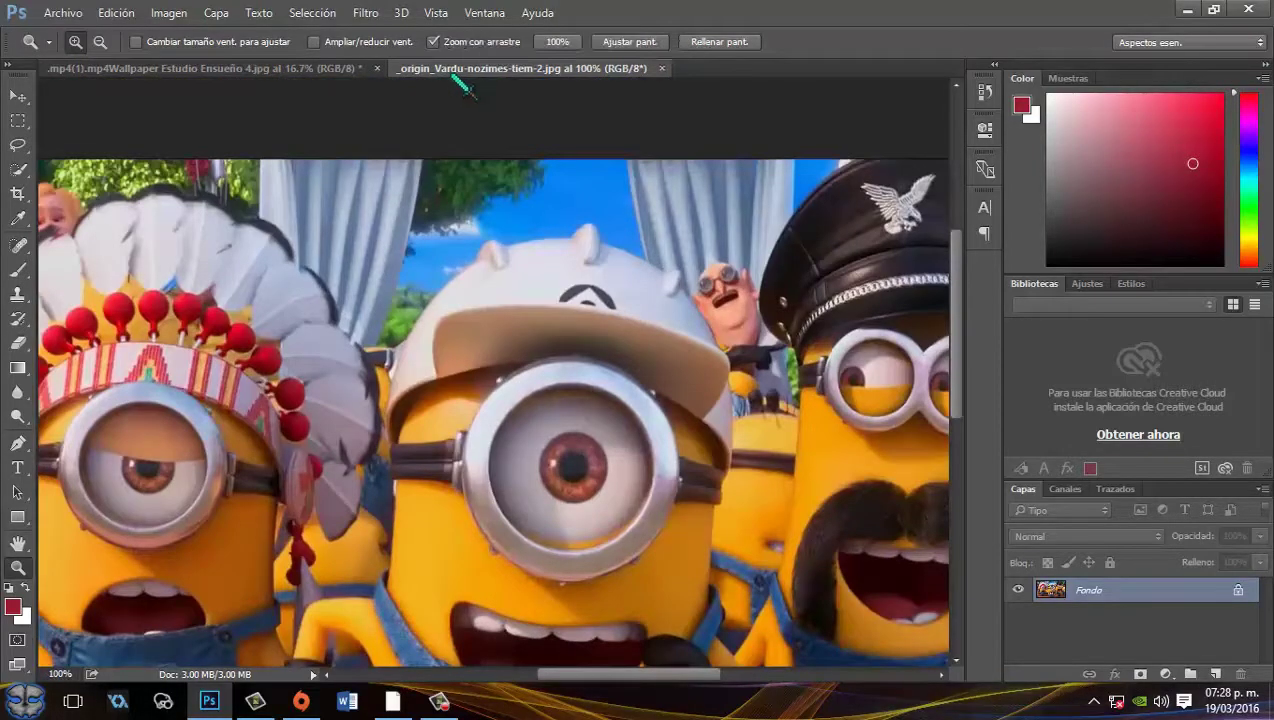
# Back in the beach portrait, convert the locked Fondo background into layer Capa 0
pyautogui.click(340, 69)
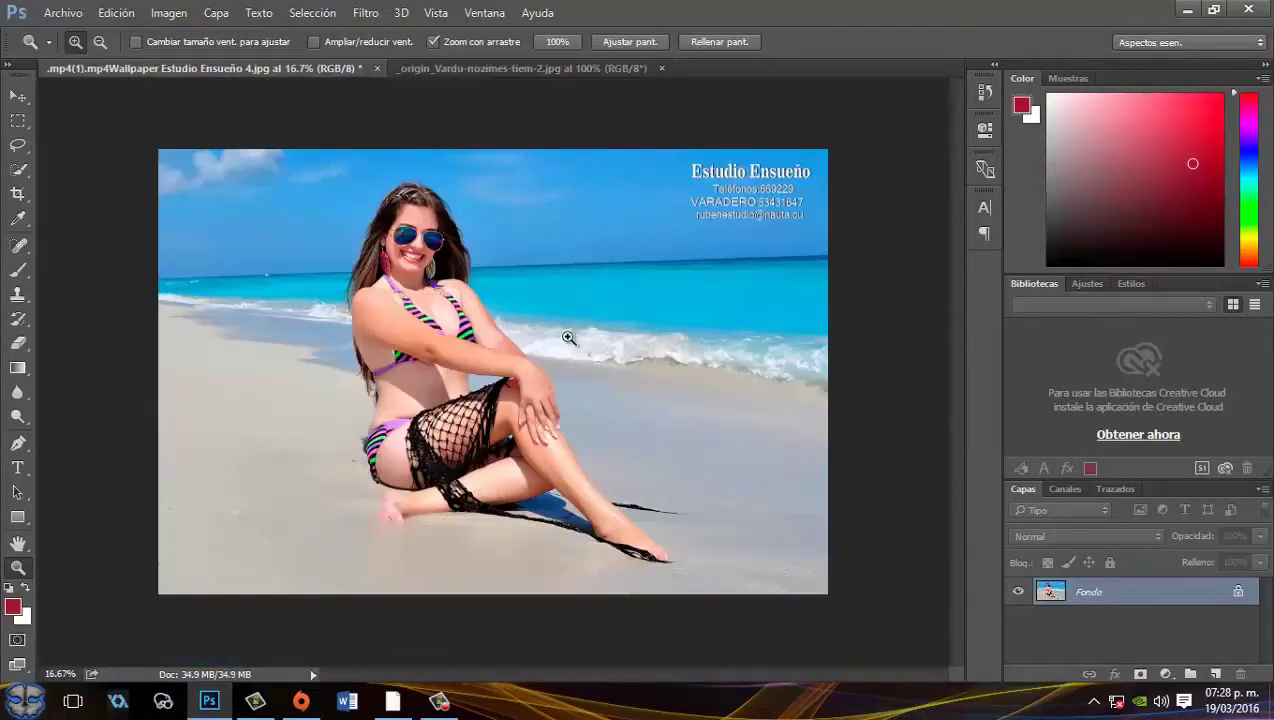
pyautogui.moveTo(418, 282)
pyautogui.mouseDown()
pyautogui.moveTo(493, 287)
pyautogui.moveTo(512, 262)
pyautogui.moveTo(556, 302)
pyautogui.mouseUp()
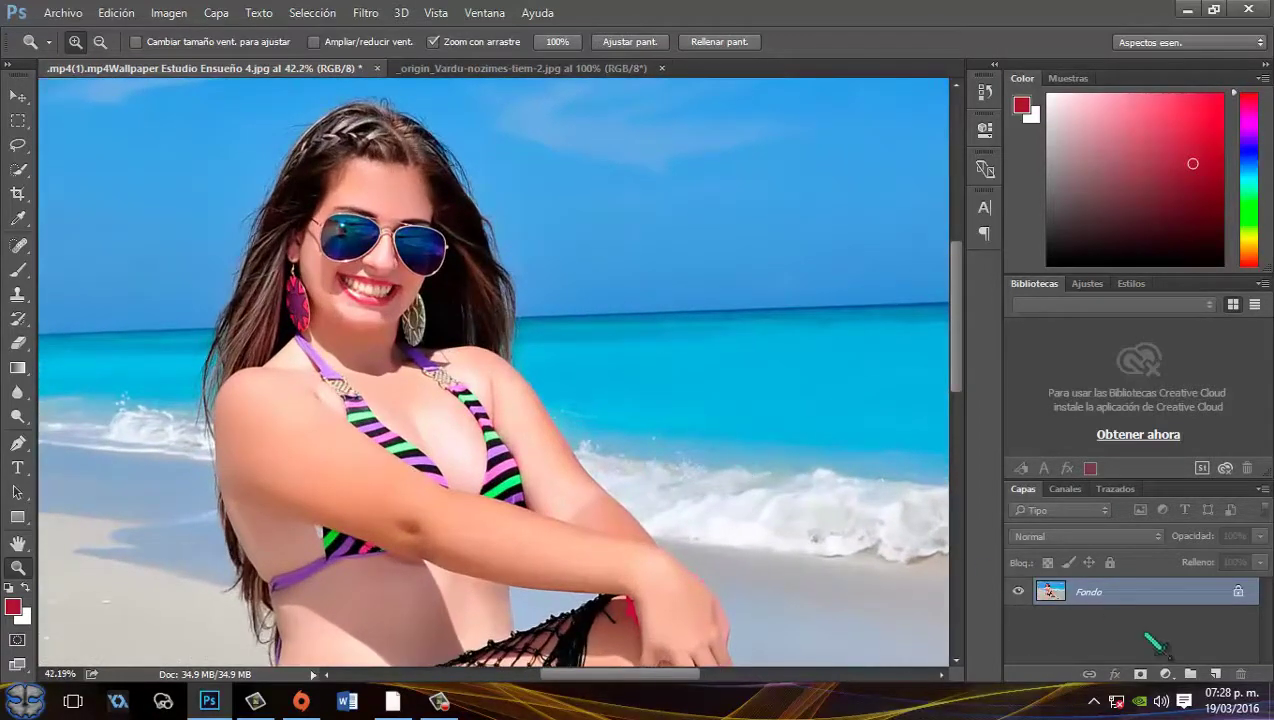
pyautogui.doubleClick(1050, 594)
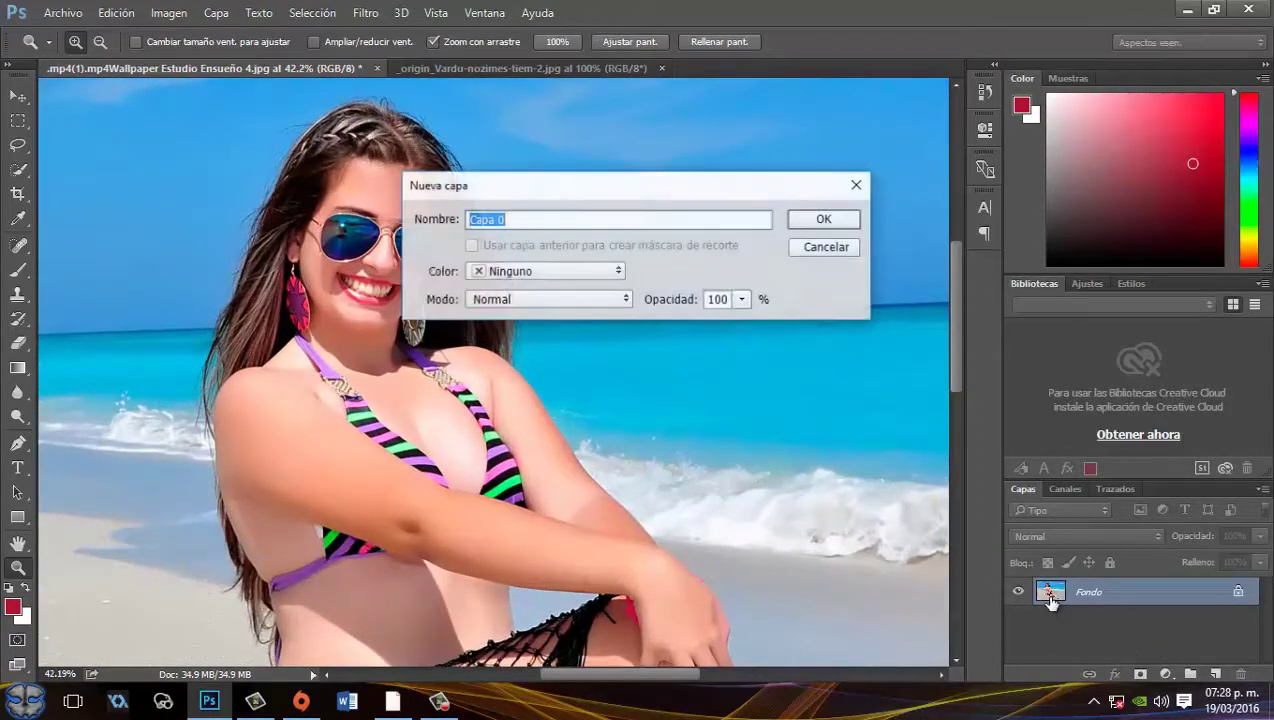
pyautogui.click(838, 220)
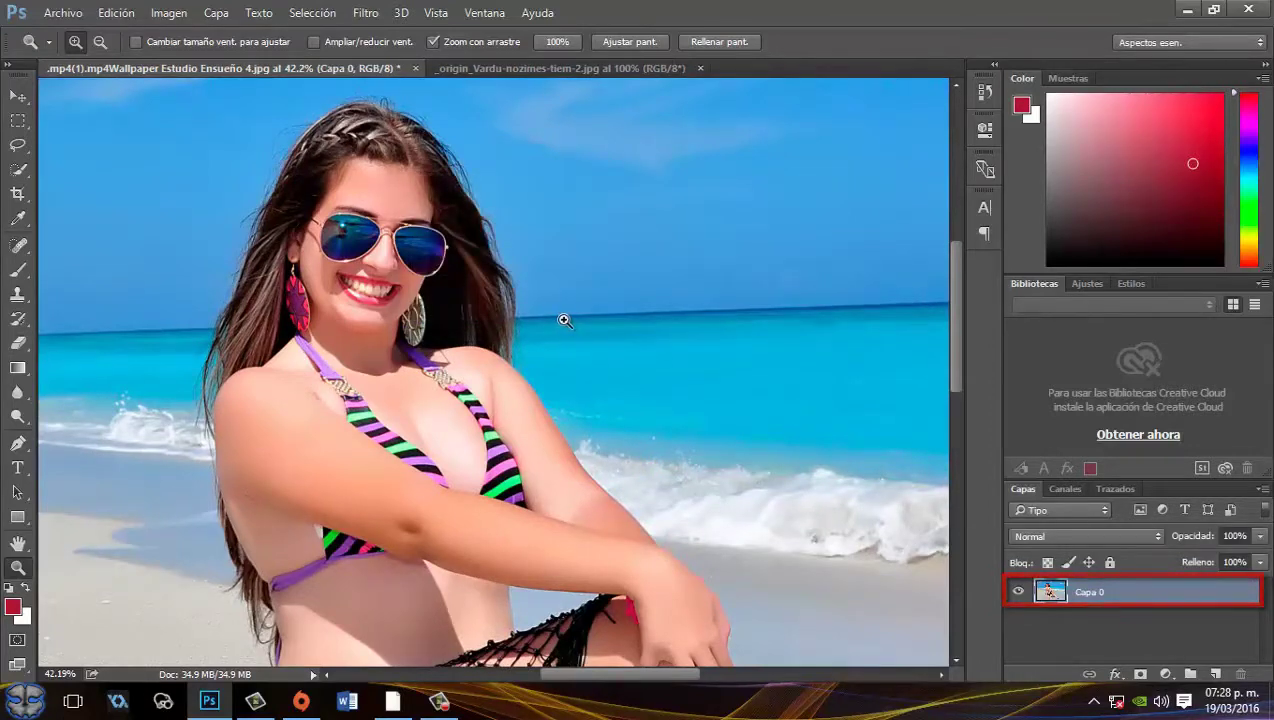
# Zoom in close on the sunglasses and duplicate Capa 0 as Capa 0 copia
pyautogui.moveTo(564, 320); pyautogui.dragTo(617, 259)
pyautogui.moveTo(638, 676); pyautogui.dragTo(575, 676)
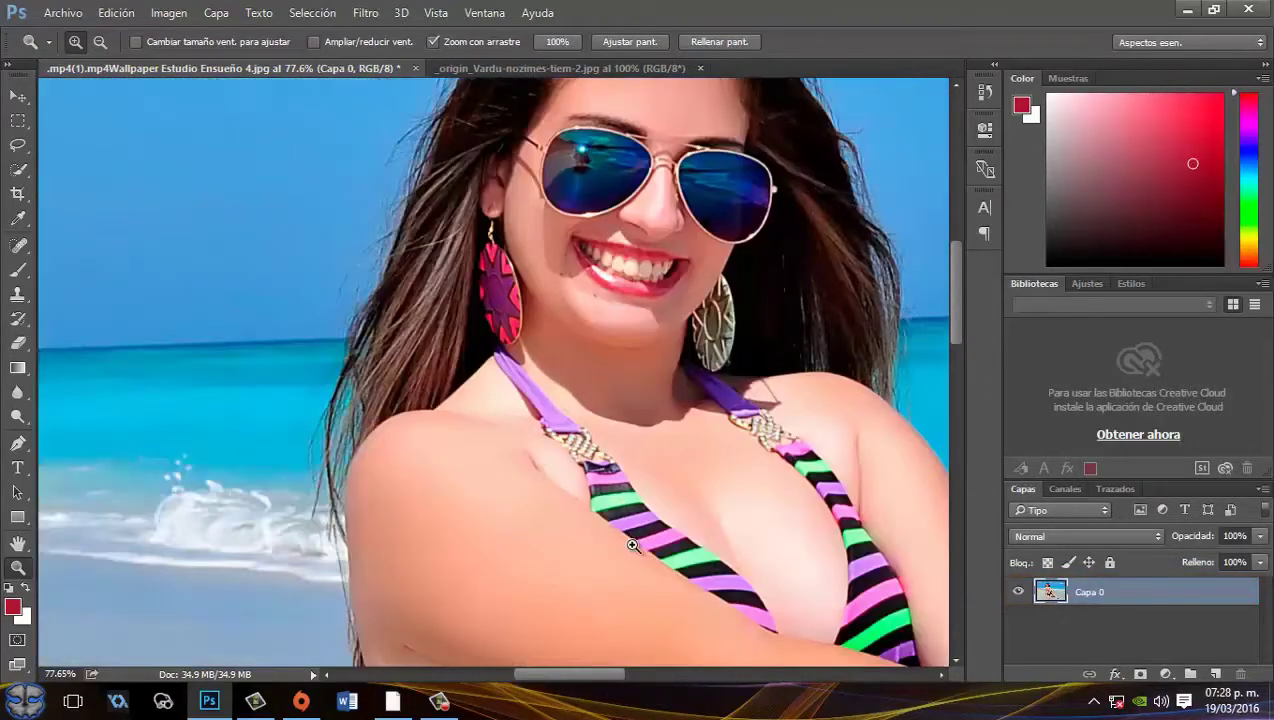
pyautogui.scroll(3, 740, 450)
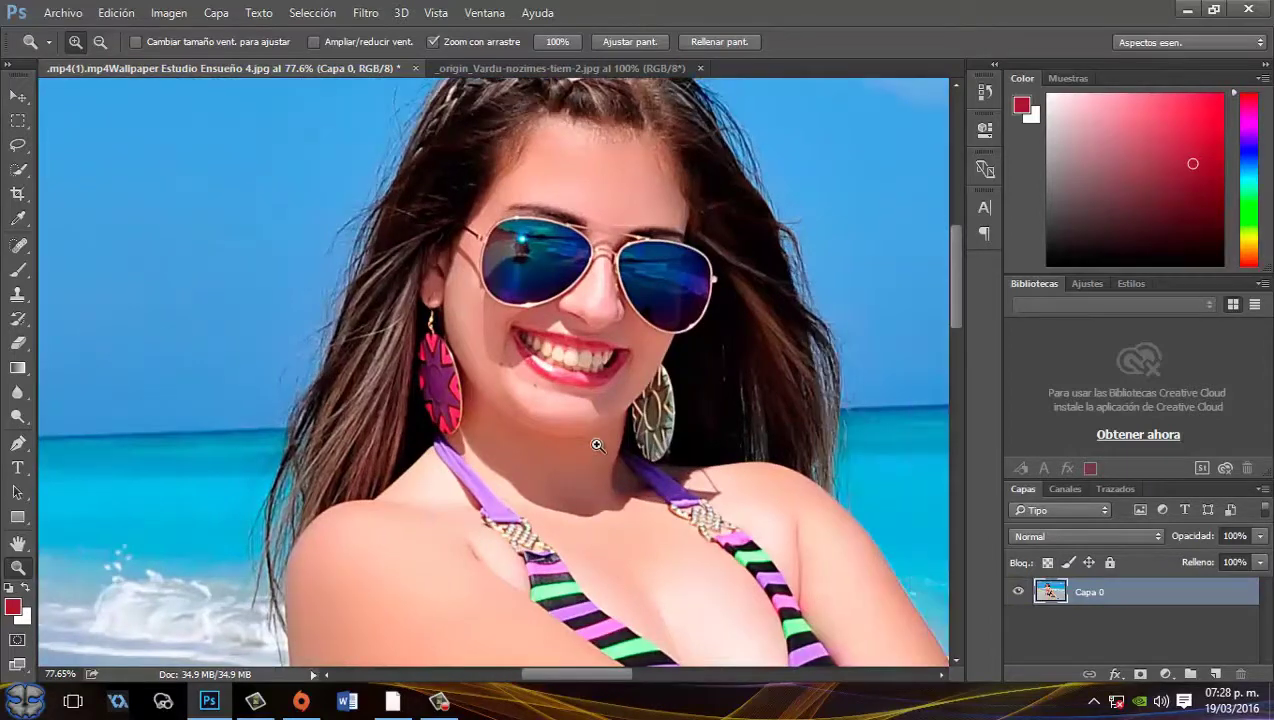
pyautogui.moveTo(597, 446); pyautogui.dragTo(629, 437)
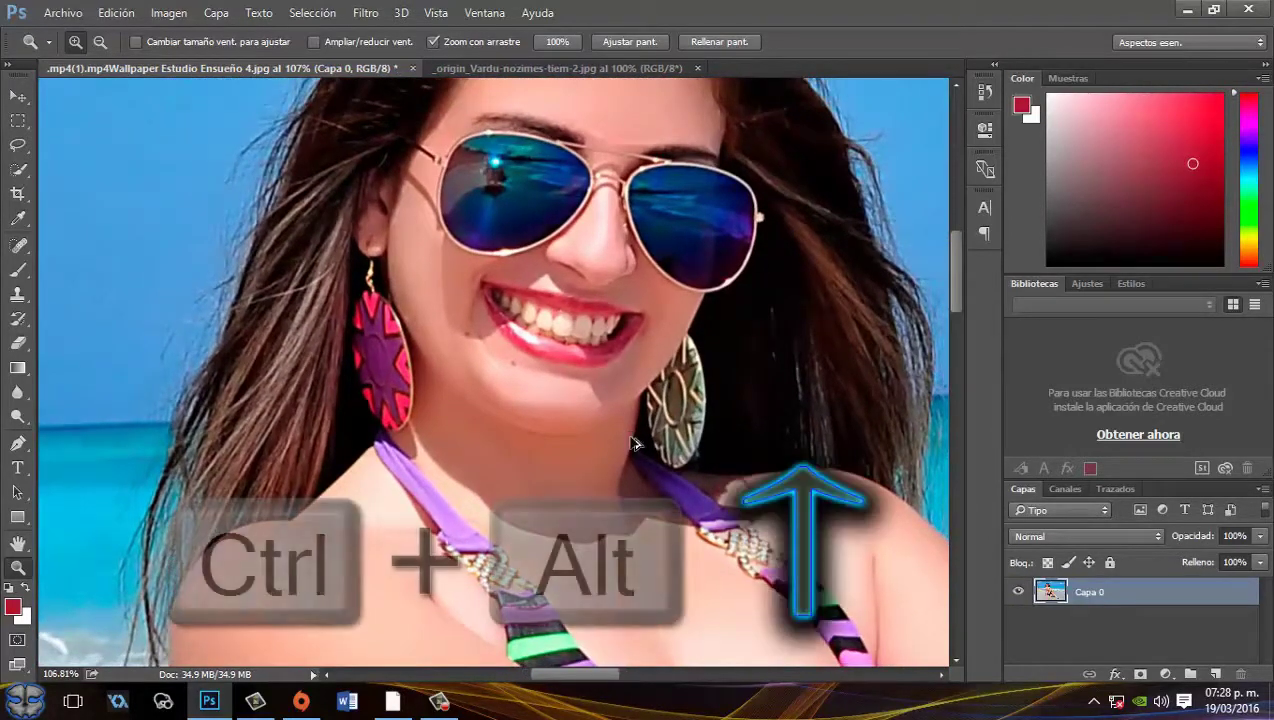
pyautogui.hotkey('ctrl', 'j')
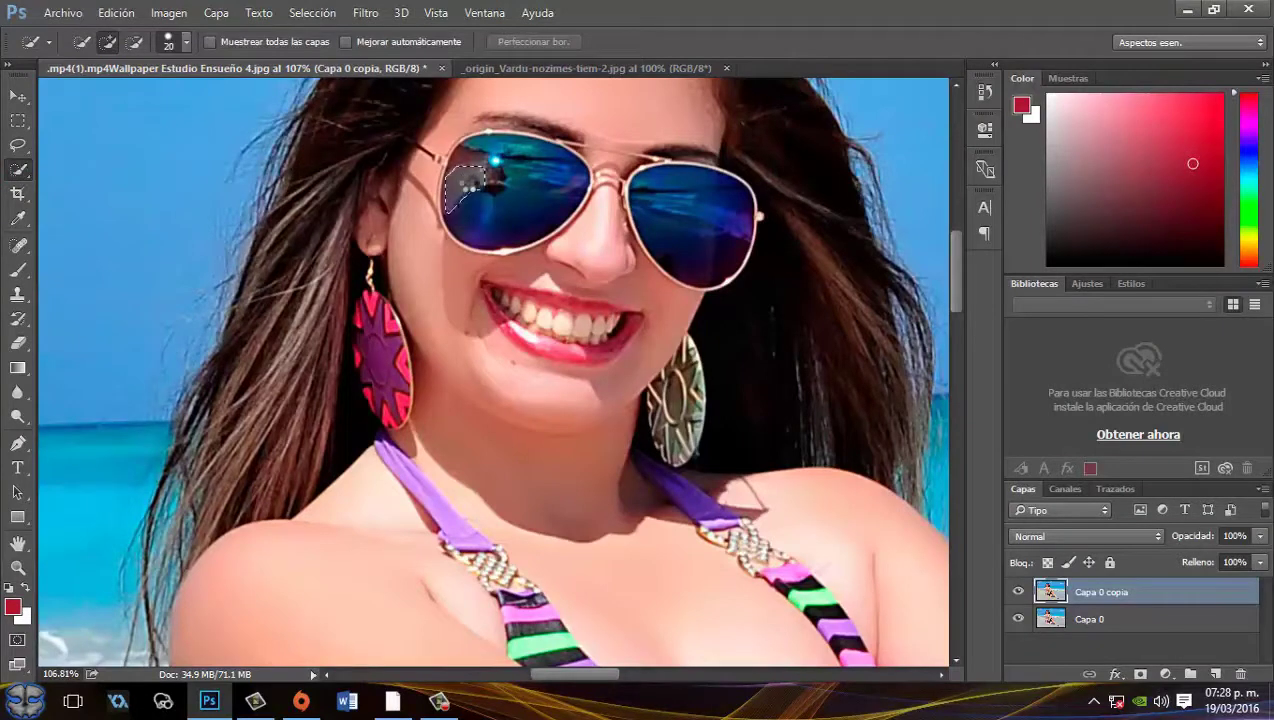
# Hide Capa 0 so the cut-out lenses in Capa 0 copia show transparent
pyautogui.moveTo(468, 184); pyautogui.dragTo(499, 208)
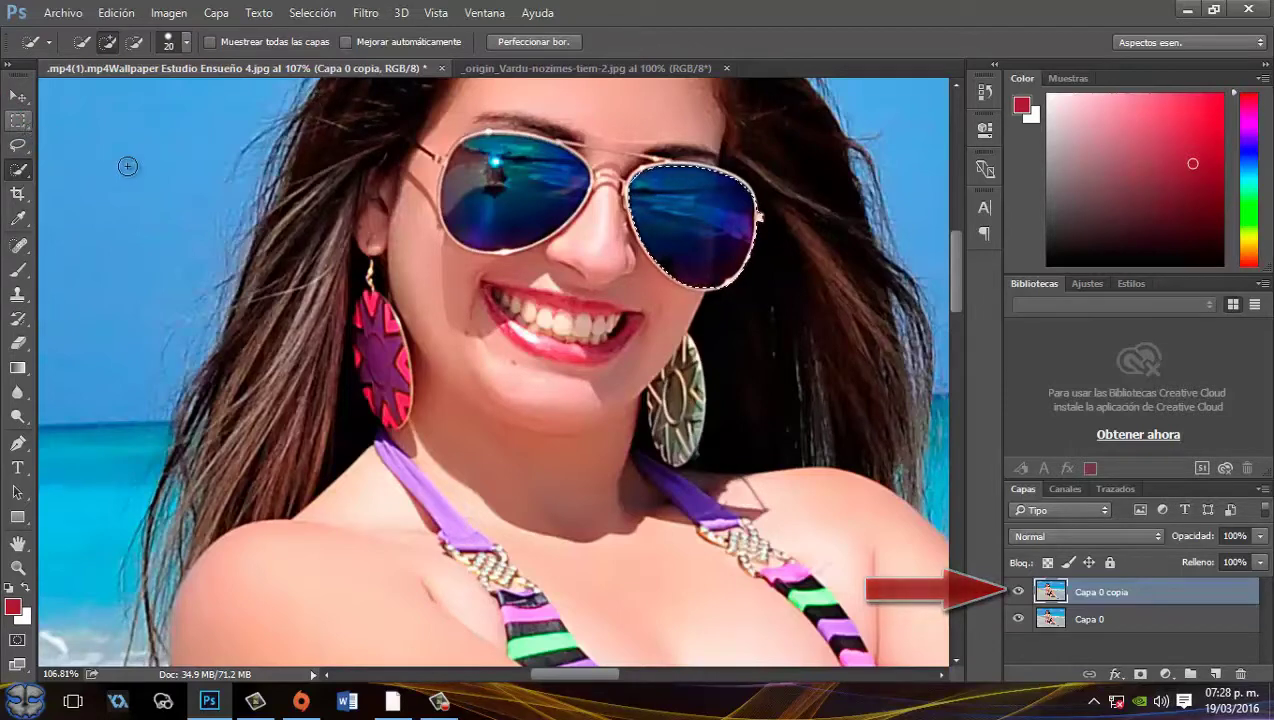
pyautogui.click(18, 120)
pyautogui.hotkey('ctrl', 'd')
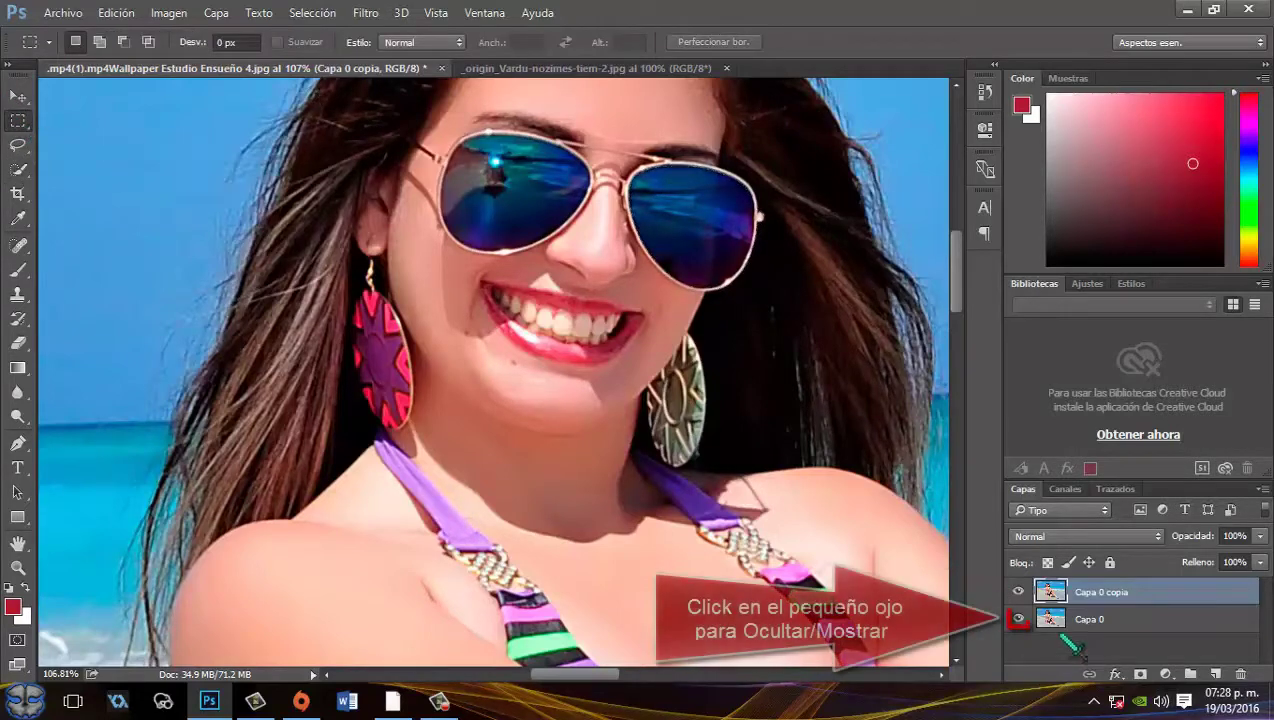
pyautogui.click(1019, 620)
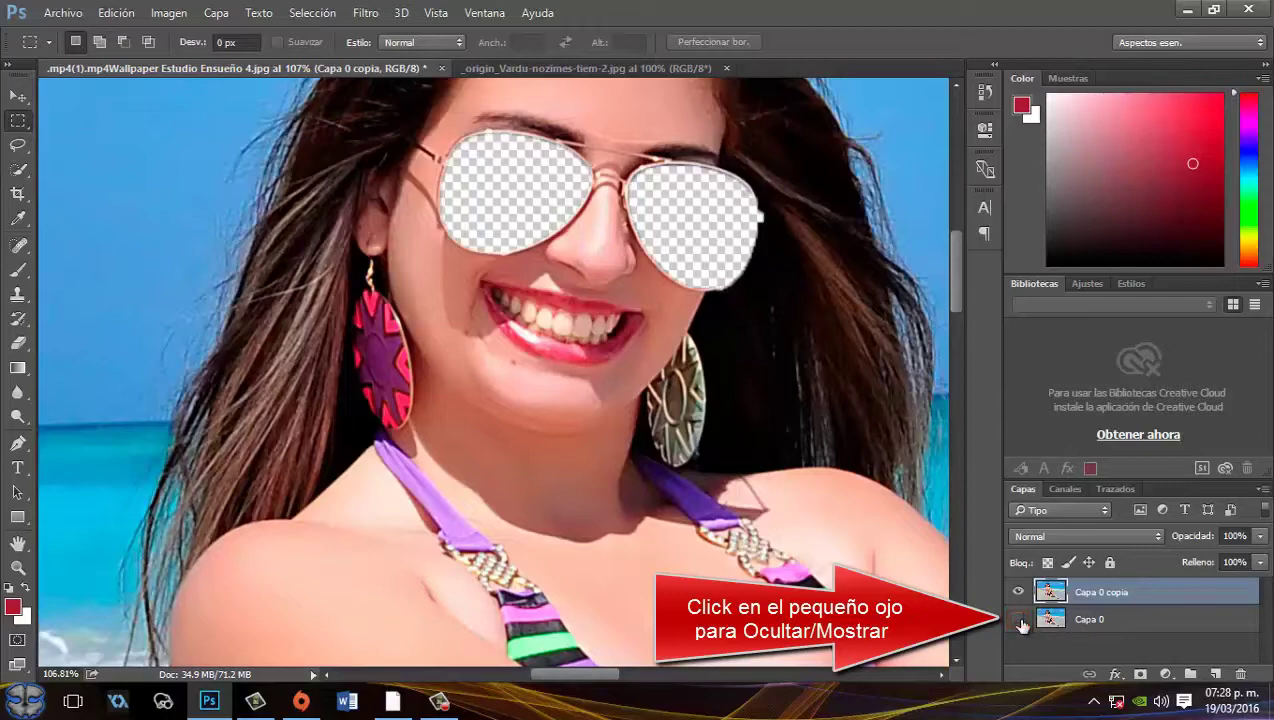
pyautogui.hotkey('ctrl', 'Tab')
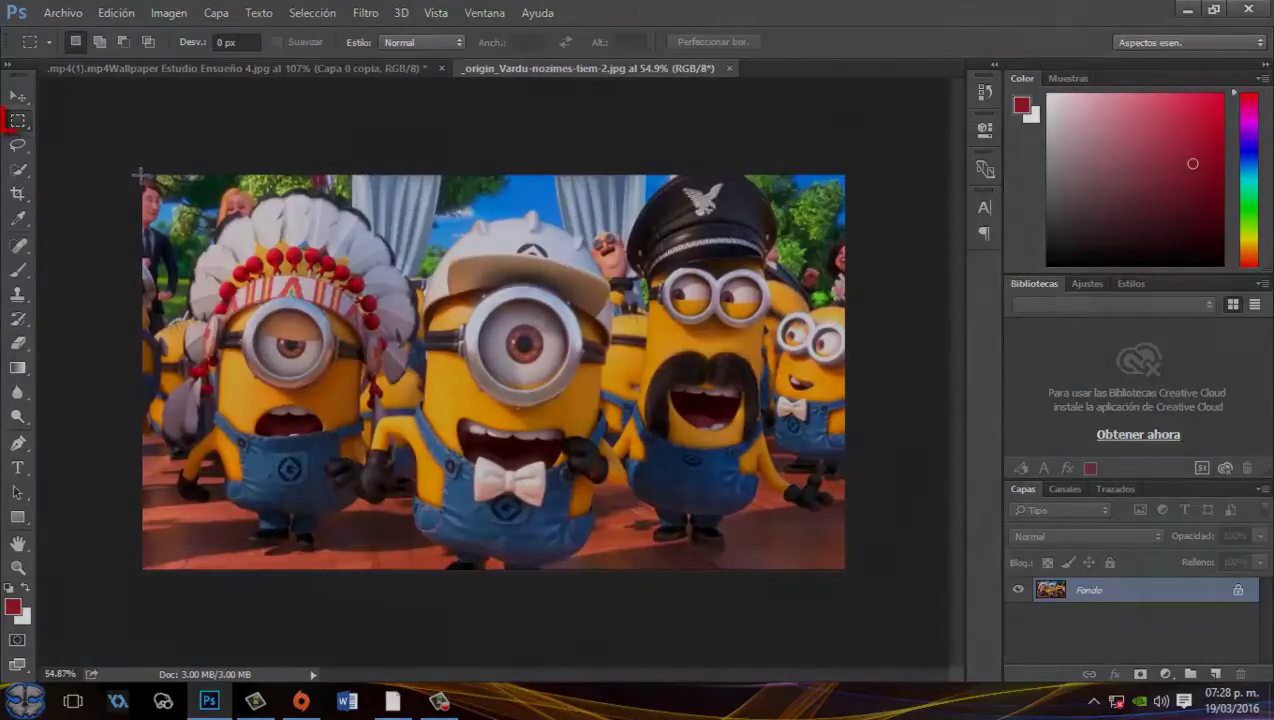
# Paste the whole Minions image as Capa 1, between Capa 0 copia and Capa 0
pyautogui.moveTo(142, 174); pyautogui.dragTo(893, 620)
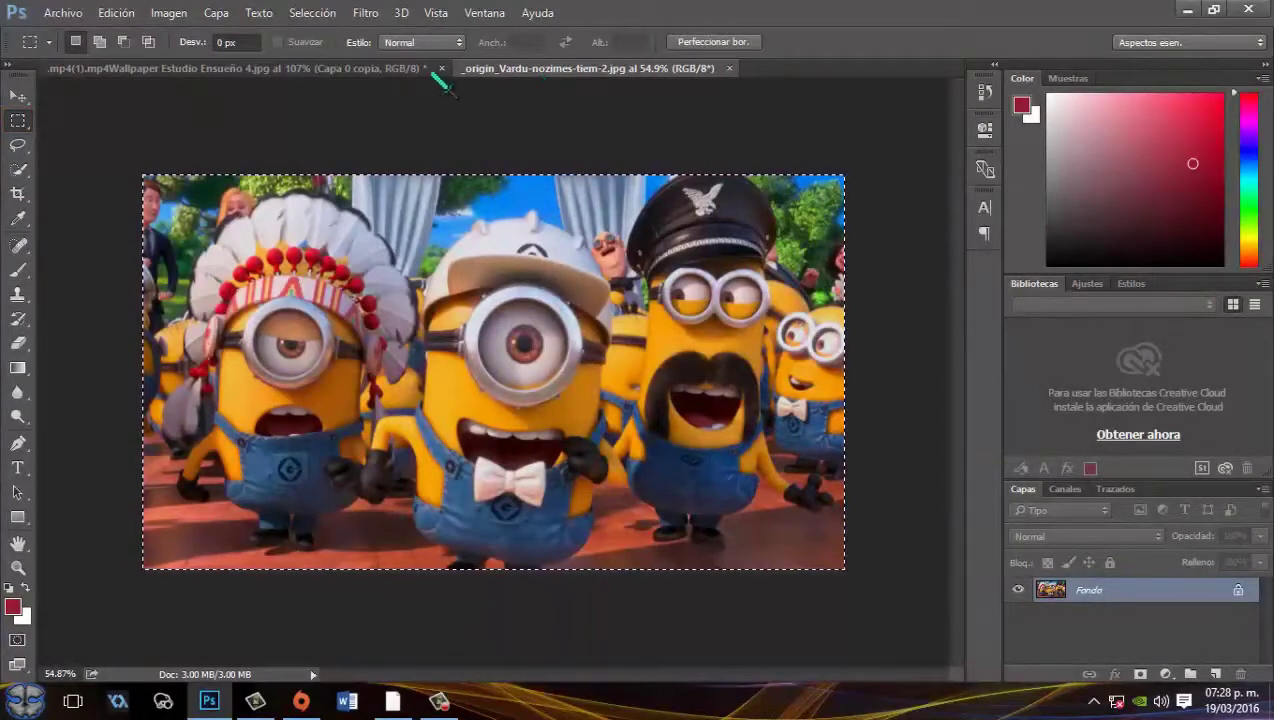
pyautogui.click(430, 71)
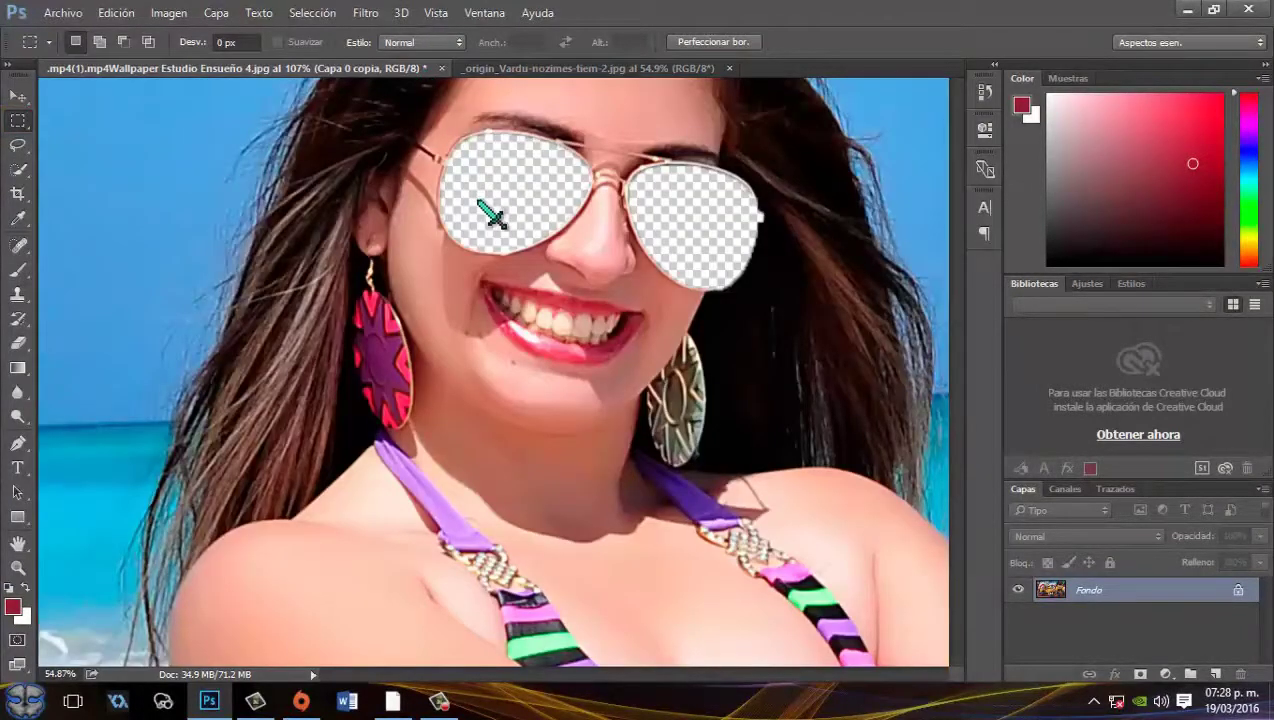
pyautogui.hotkey('ctrl', 'c')
pyautogui.hotkey('ctrl', 'v')
pyautogui.click(705, 364)
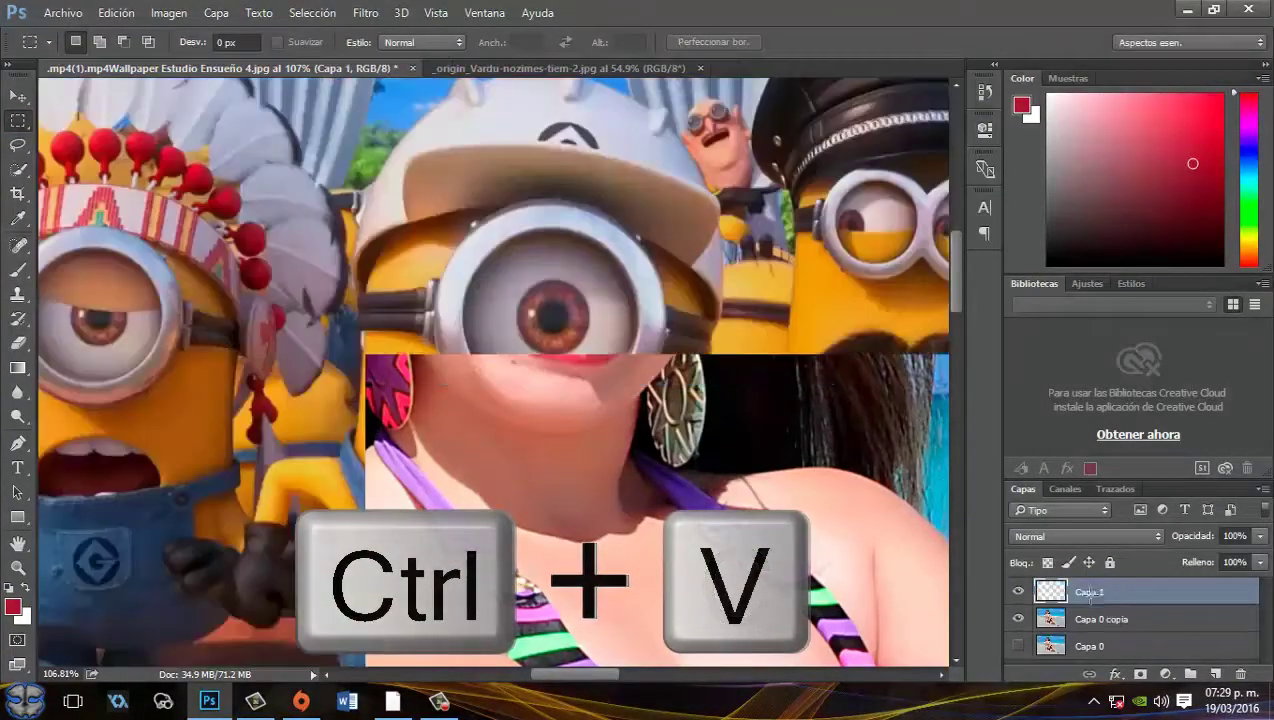
pyautogui.moveTo(1089, 597); pyautogui.dragTo(1063, 634)
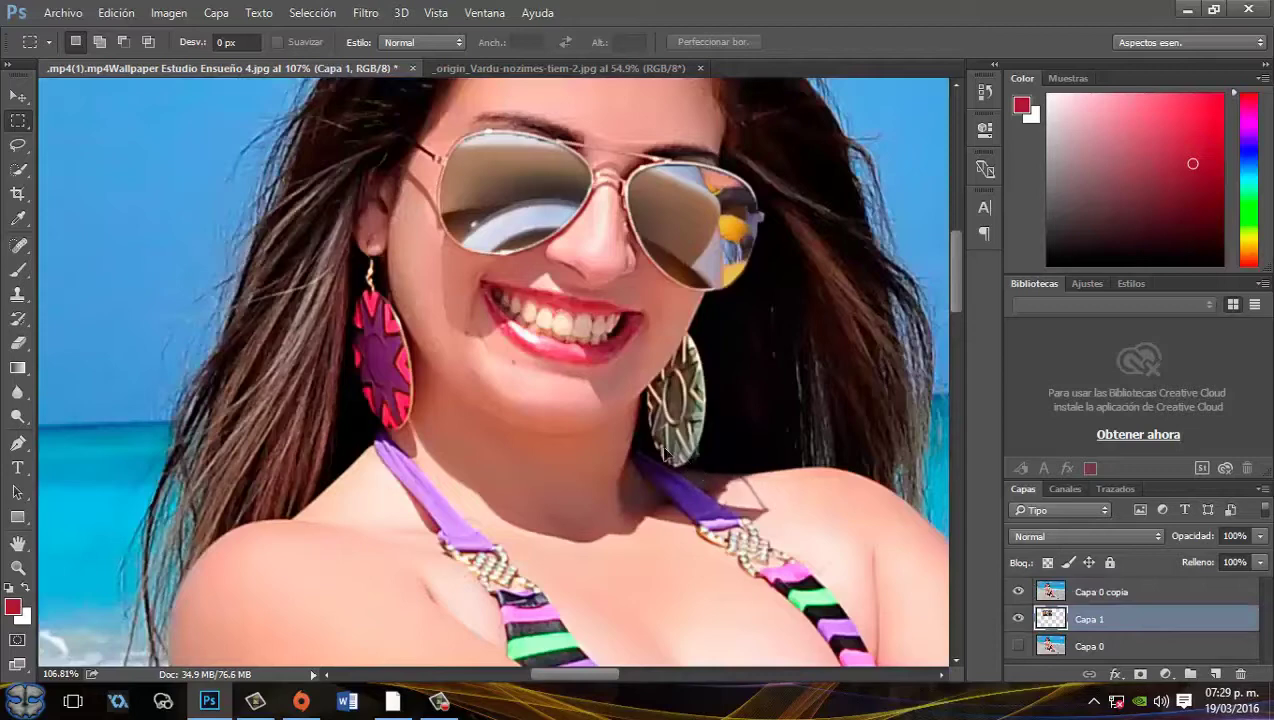
# Fit the whole beach photo on screen
pyautogui.hotkey('ctrl', 't')
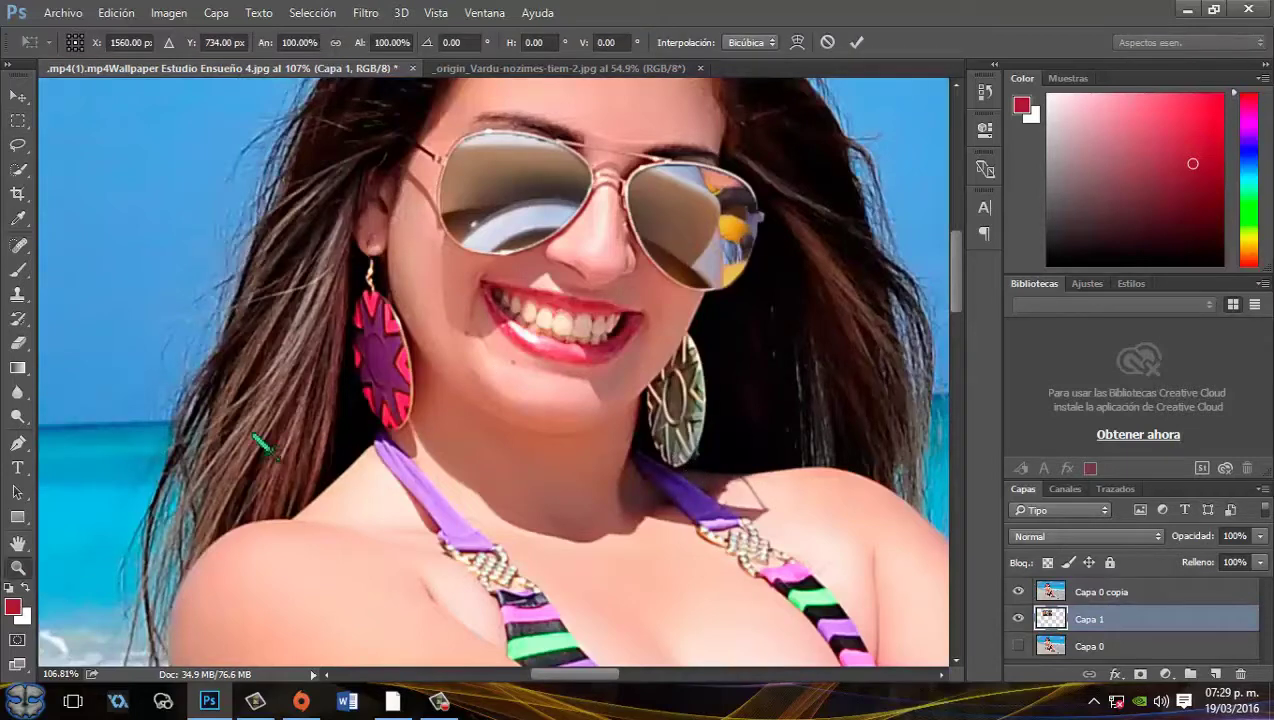
pyautogui.press('Return')
pyautogui.rightClick(288, 410)
pyautogui.click(390, 420)
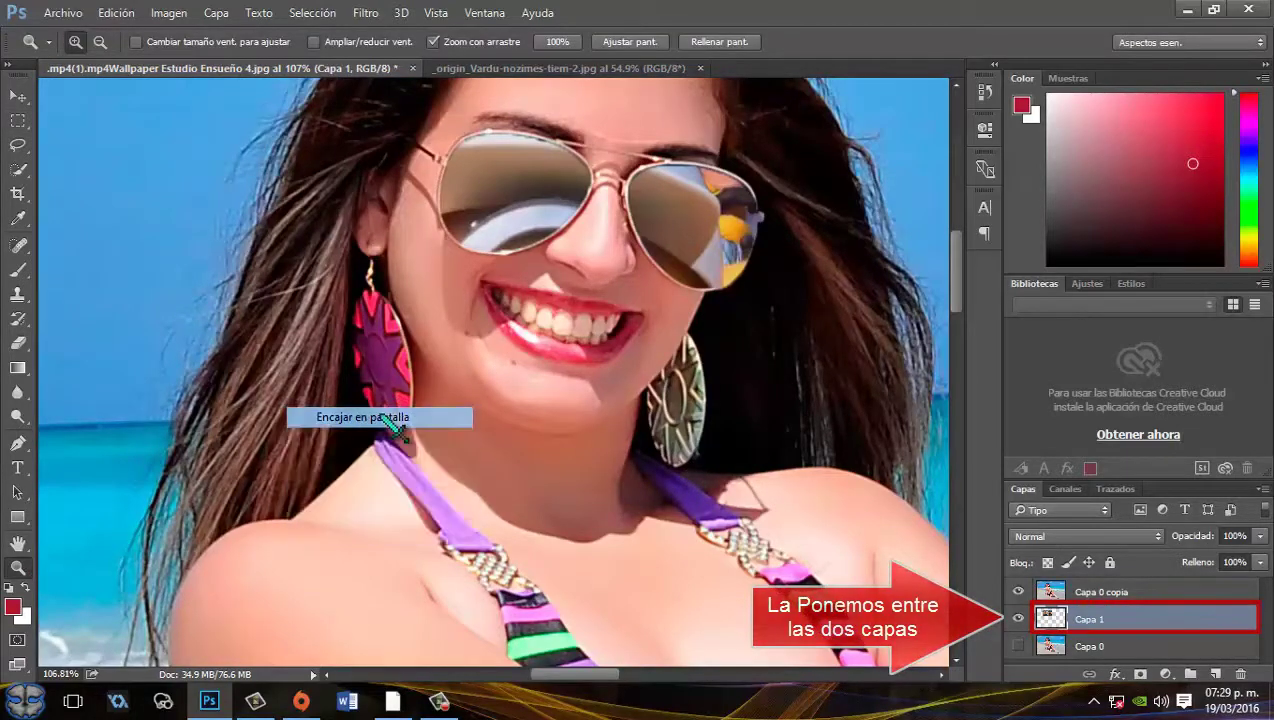
pyautogui.click(395, 420)
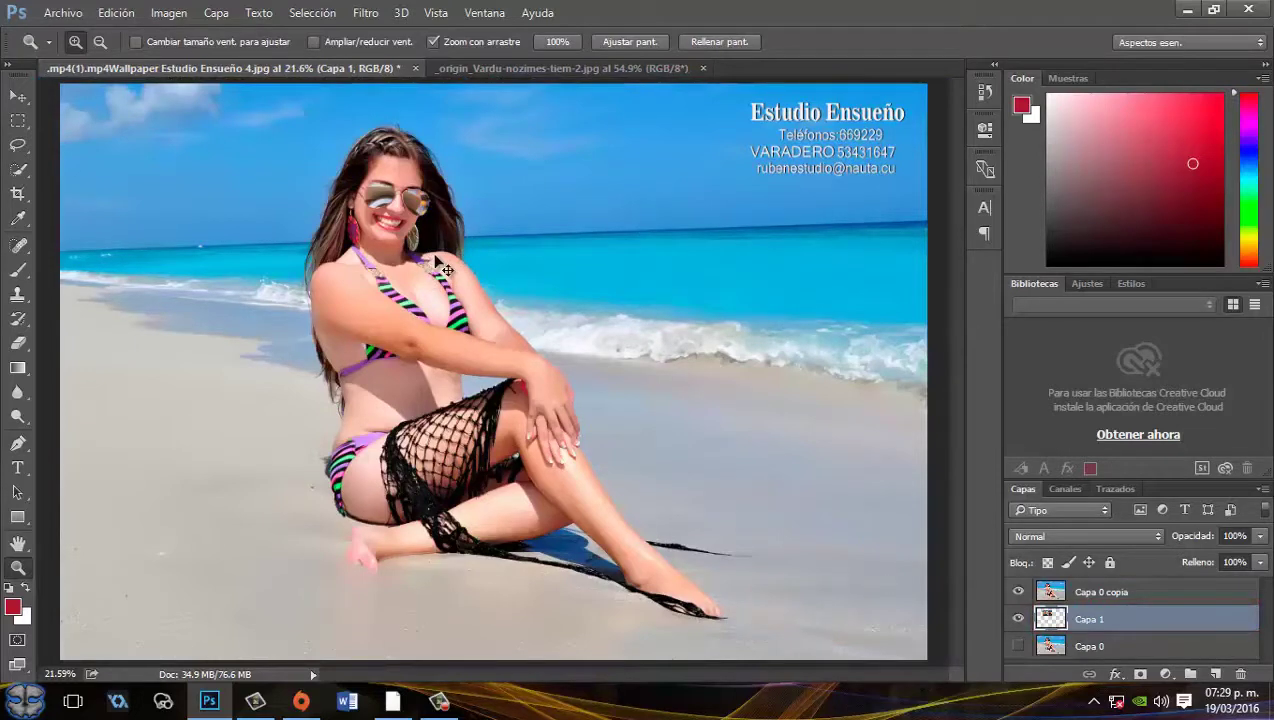
# Scale Capa 1 down over the face and sunglasses, then show Capa 0 again
pyautogui.hotkey('ctrl', 't')
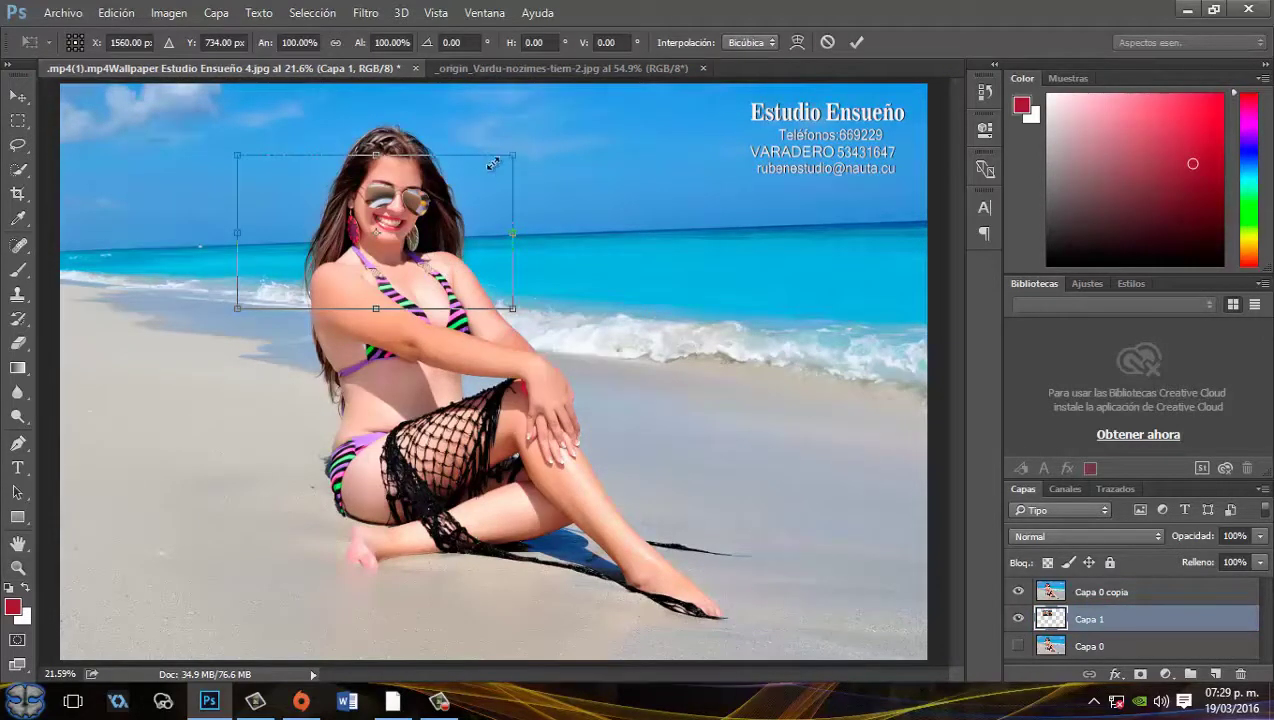
pyautogui.moveTo(492, 163)
pyautogui.mouseDown()
pyautogui.moveTo(314, 240)
pyautogui.moveTo(395, 220)
pyautogui.moveTo(398, 194)
pyautogui.moveTo(437, 200)
pyautogui.mouseUp()
pyautogui.press('Return')
pyautogui.press('z')
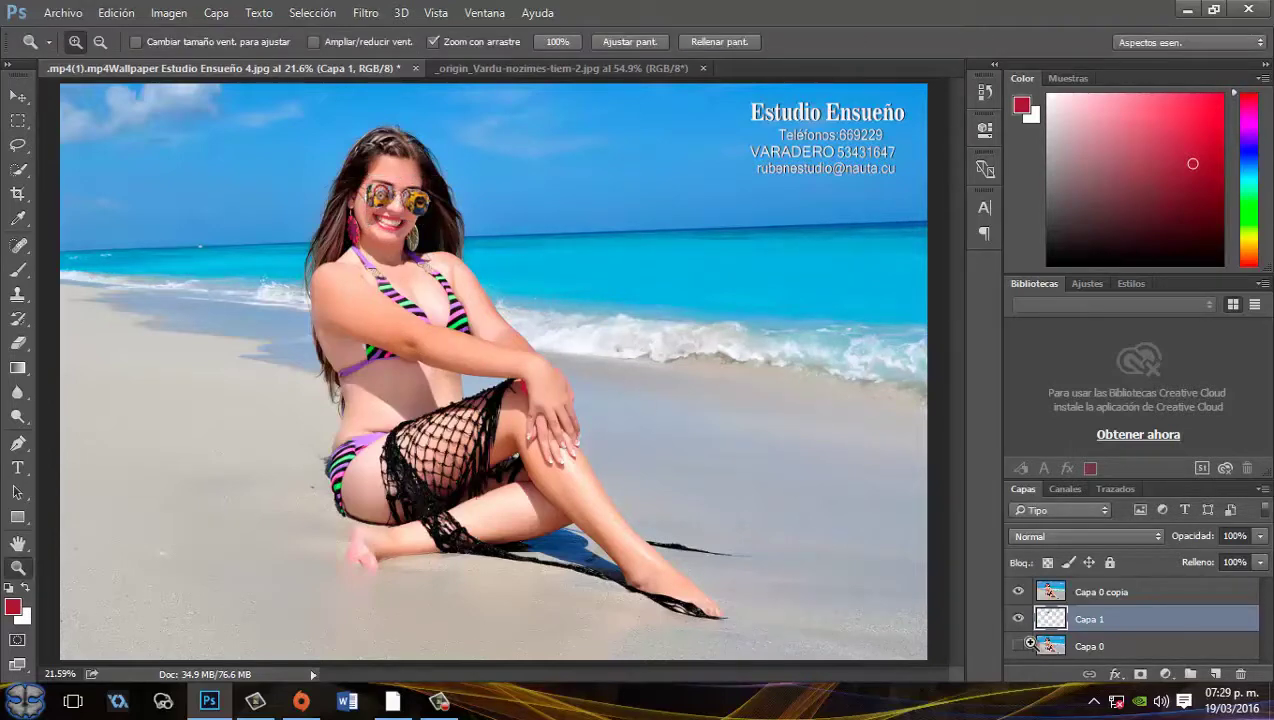
pyautogui.click(1024, 645)
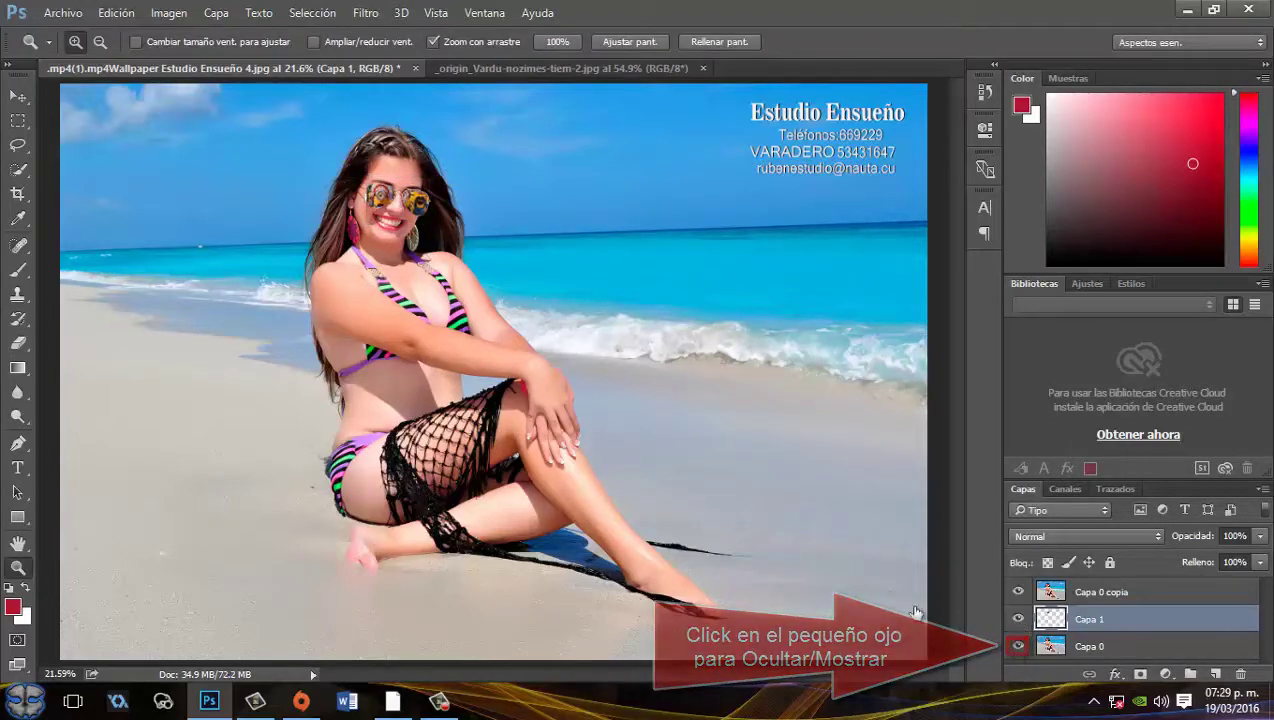
# Zoom in on the sunglasses and set Capa 1's opacity to 50% via Blending Options
pyautogui.moveTo(380, 276)
pyautogui.mouseDown()
pyautogui.moveTo(486, 288)
pyautogui.moveTo(469, 233)
pyautogui.mouseUp()
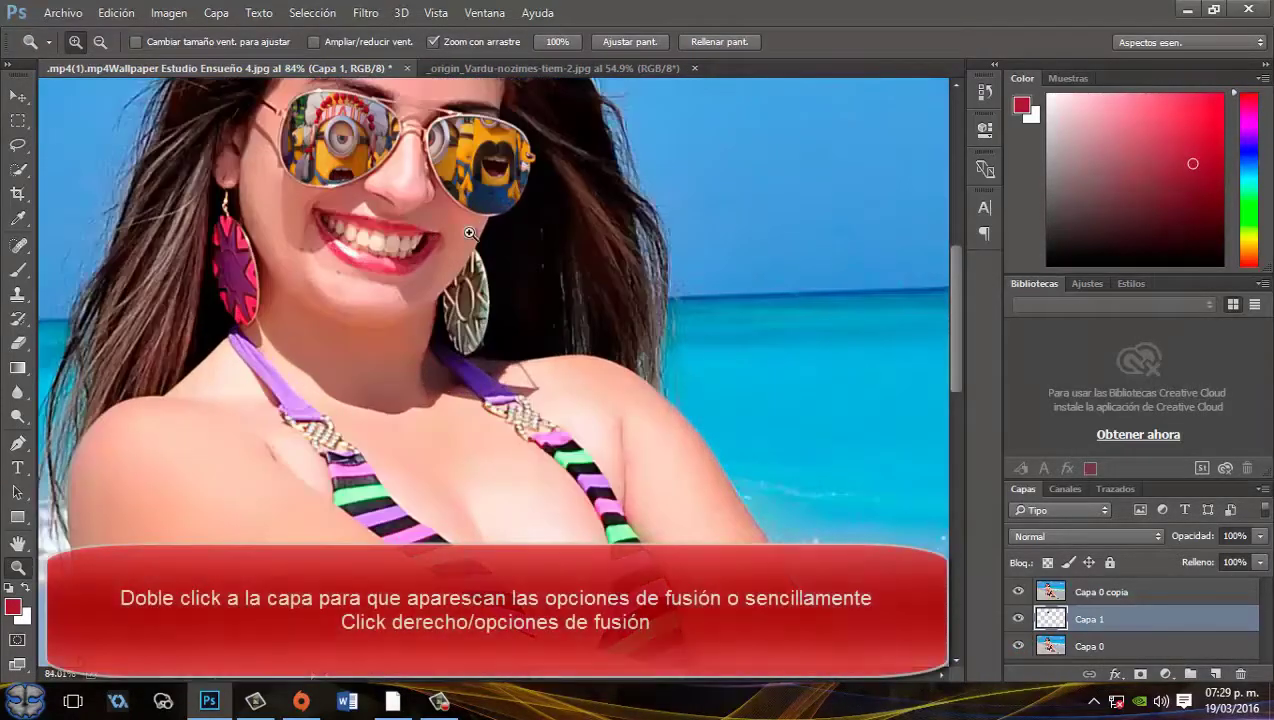
pyautogui.scroll(3, 498, 299)
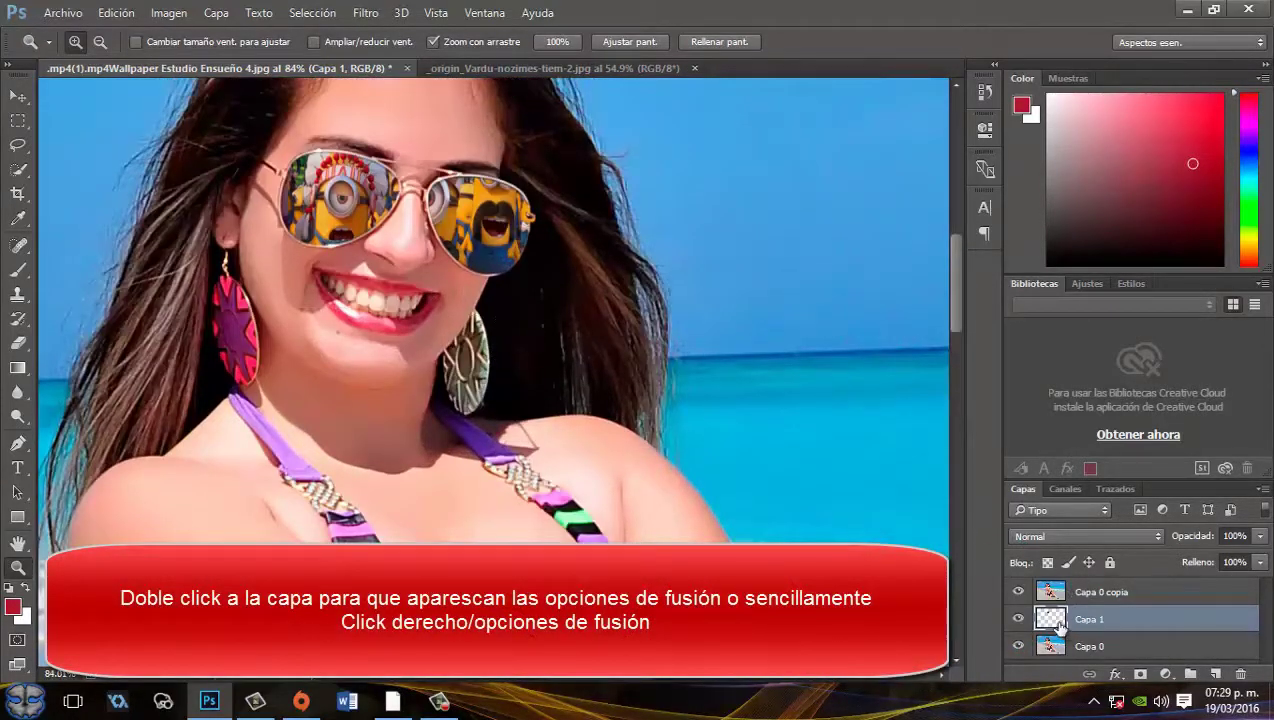
pyautogui.rightClick(1059, 625)
pyautogui.click(990, 186)
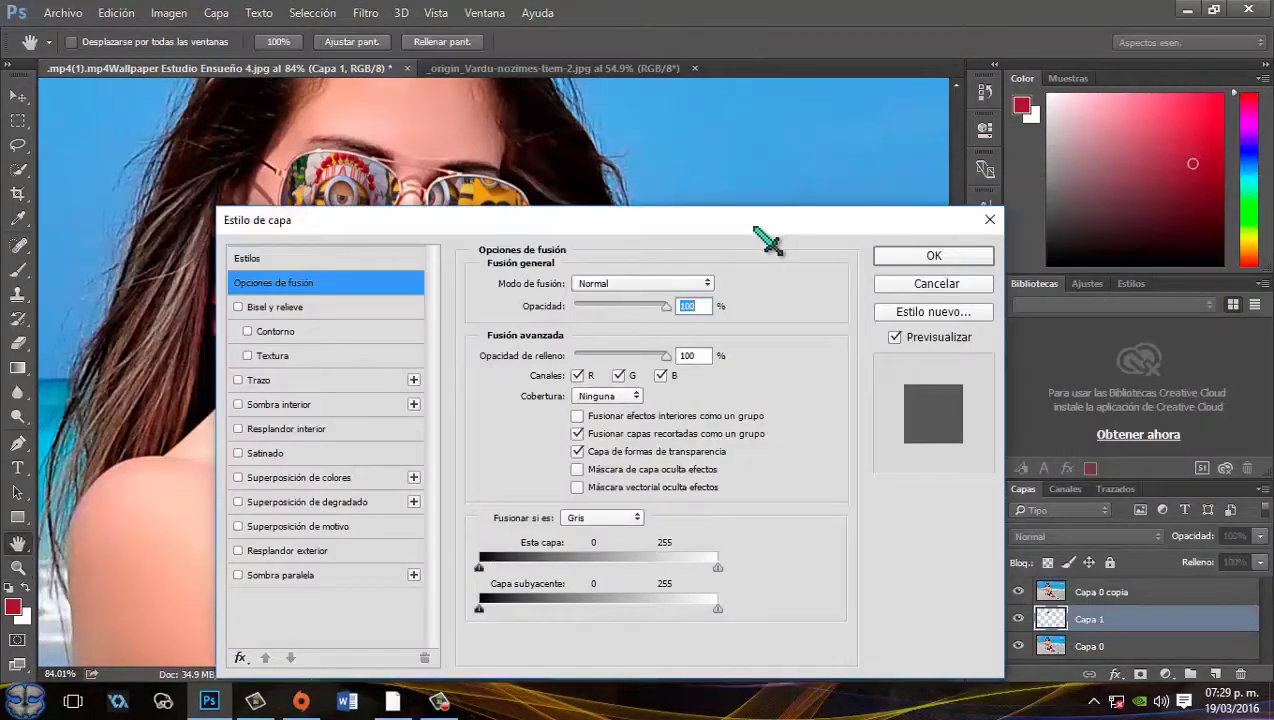
pyautogui.moveTo(762, 238); pyautogui.dragTo(1148, 158)
pyautogui.moveTo(1048, 224); pyautogui.dragTo(1005, 225)
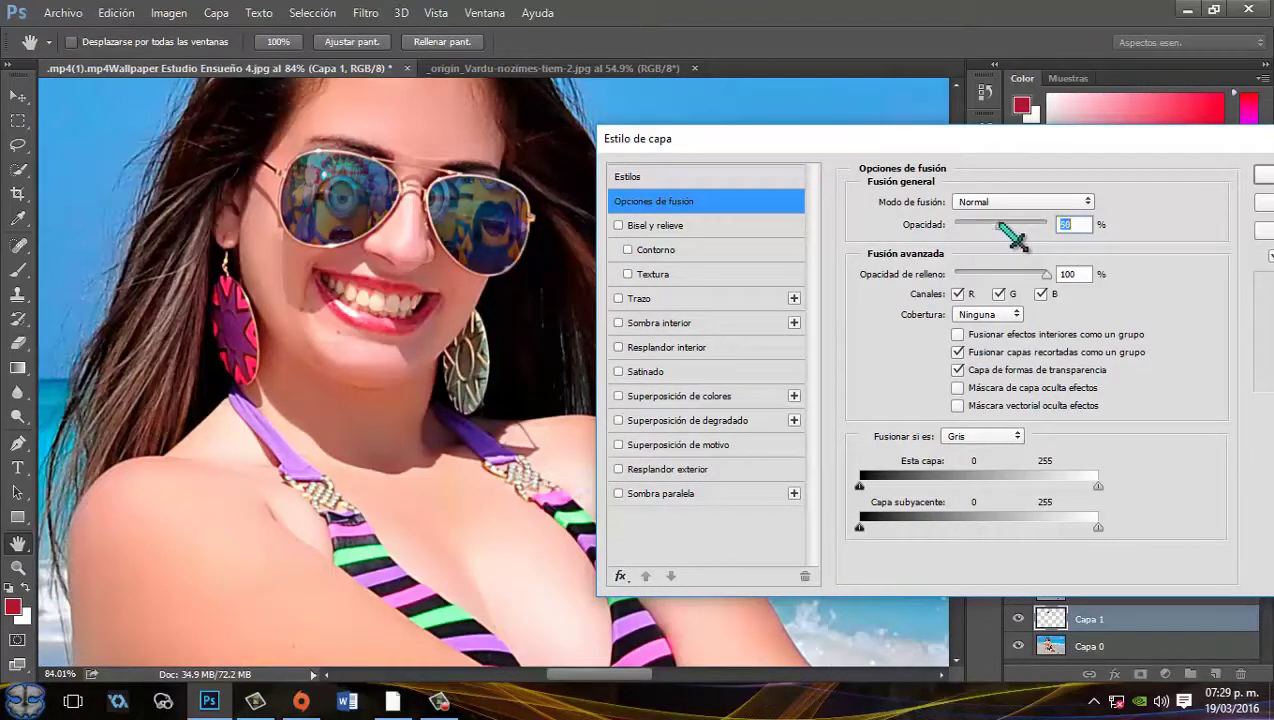
pyautogui.click(1262, 178)
pyautogui.press('z')
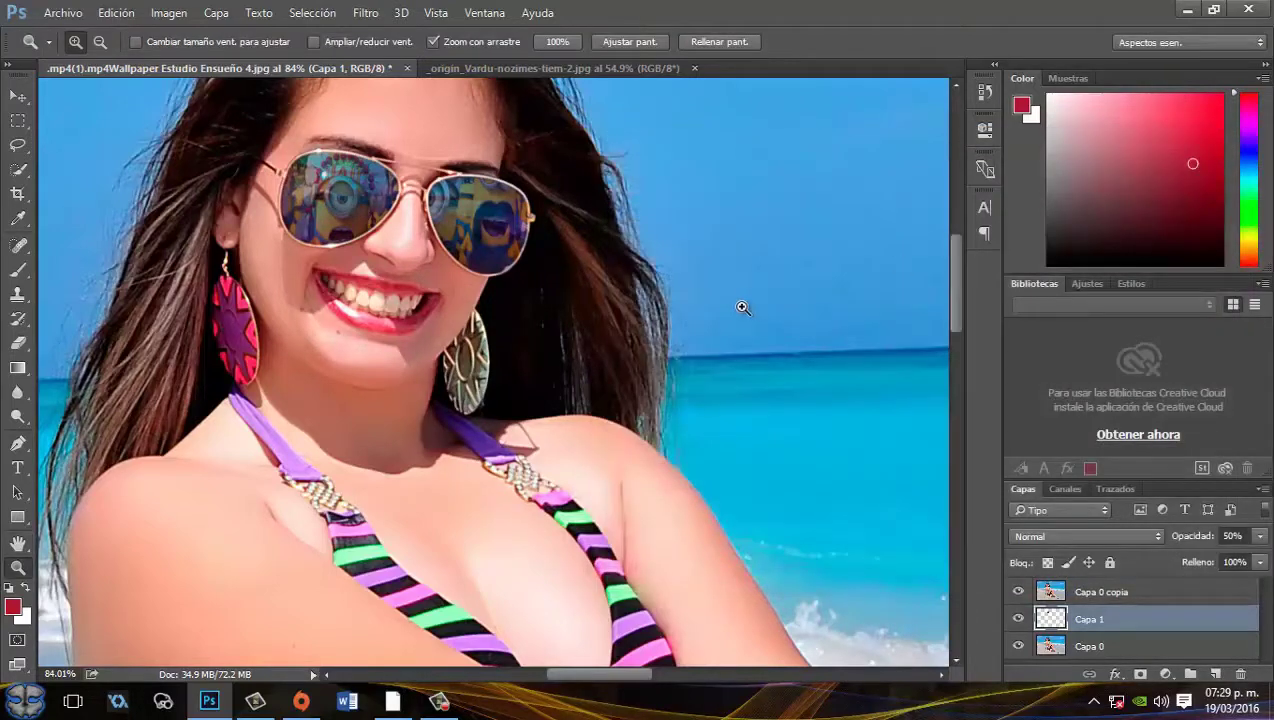
pyautogui.keyDown('alt'); pyautogui.click(734, 325); pyautogui.keyUp('alt')
pyautogui.rightClick(735, 330)
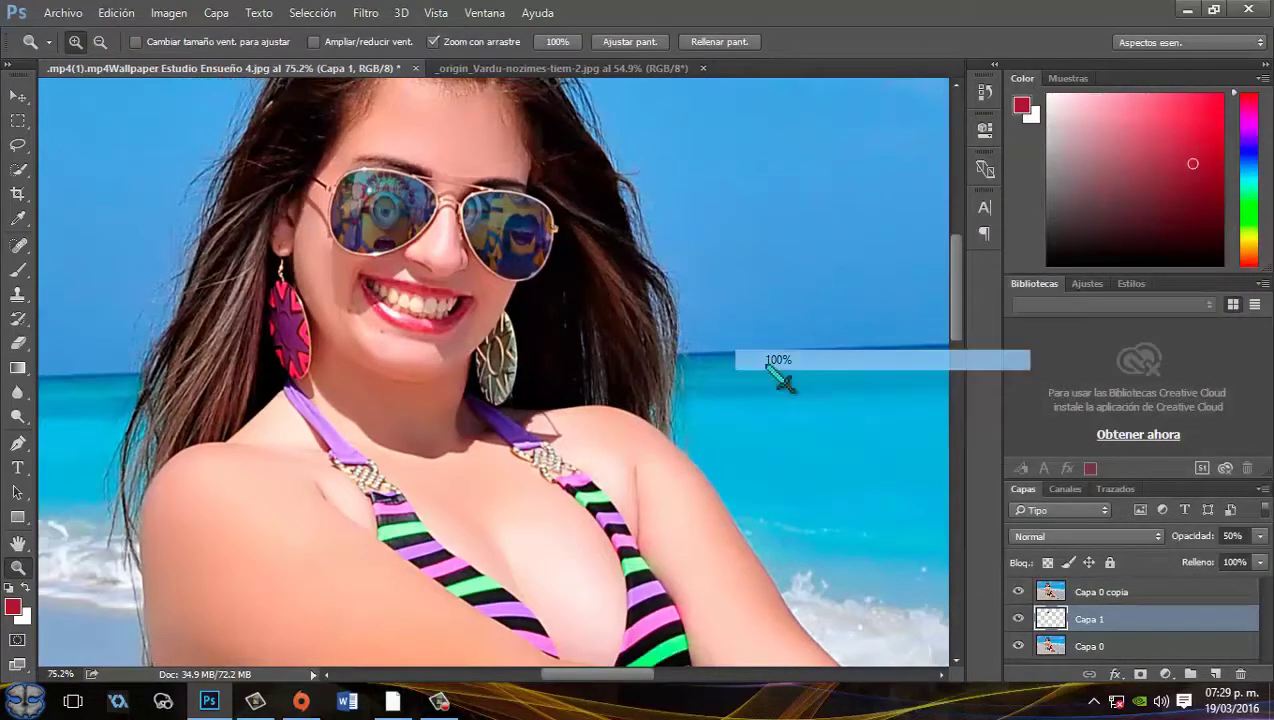
pyautogui.click(773, 362)
pyautogui.rightClick(688, 296)
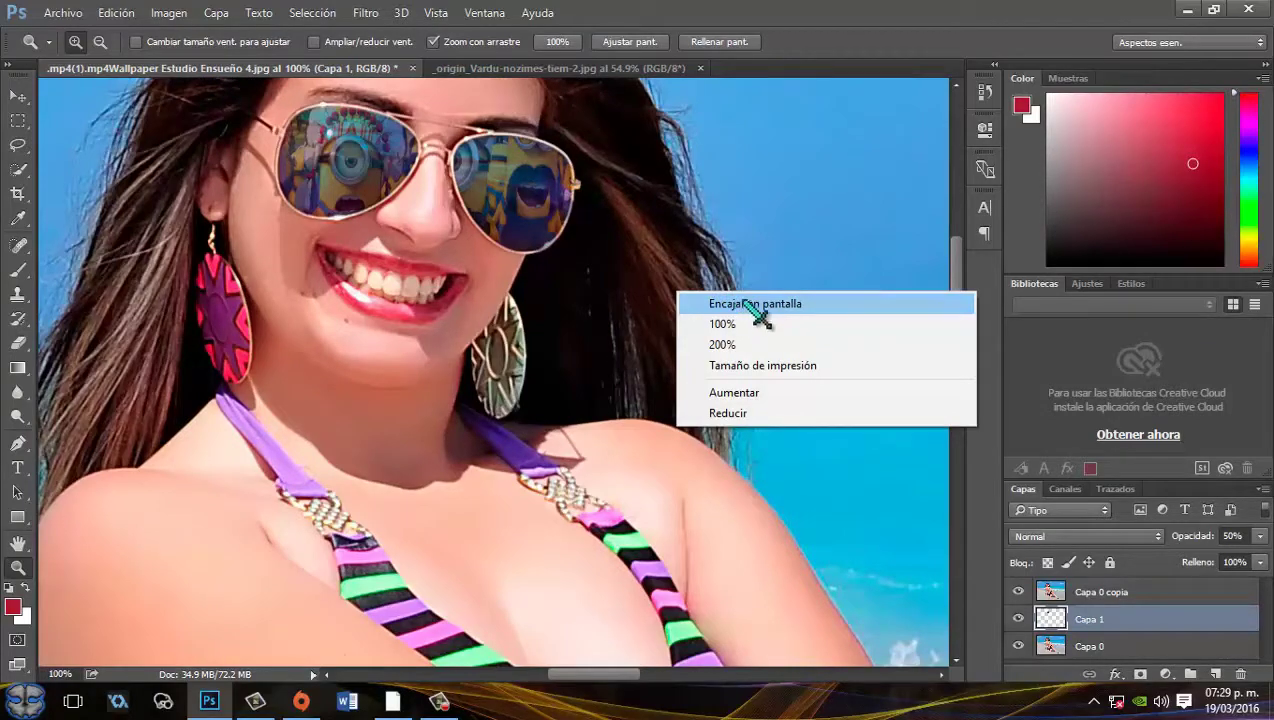
pyautogui.click(748, 305)
pyautogui.moveTo(446, 135); pyautogui.dragTo(516, 89)
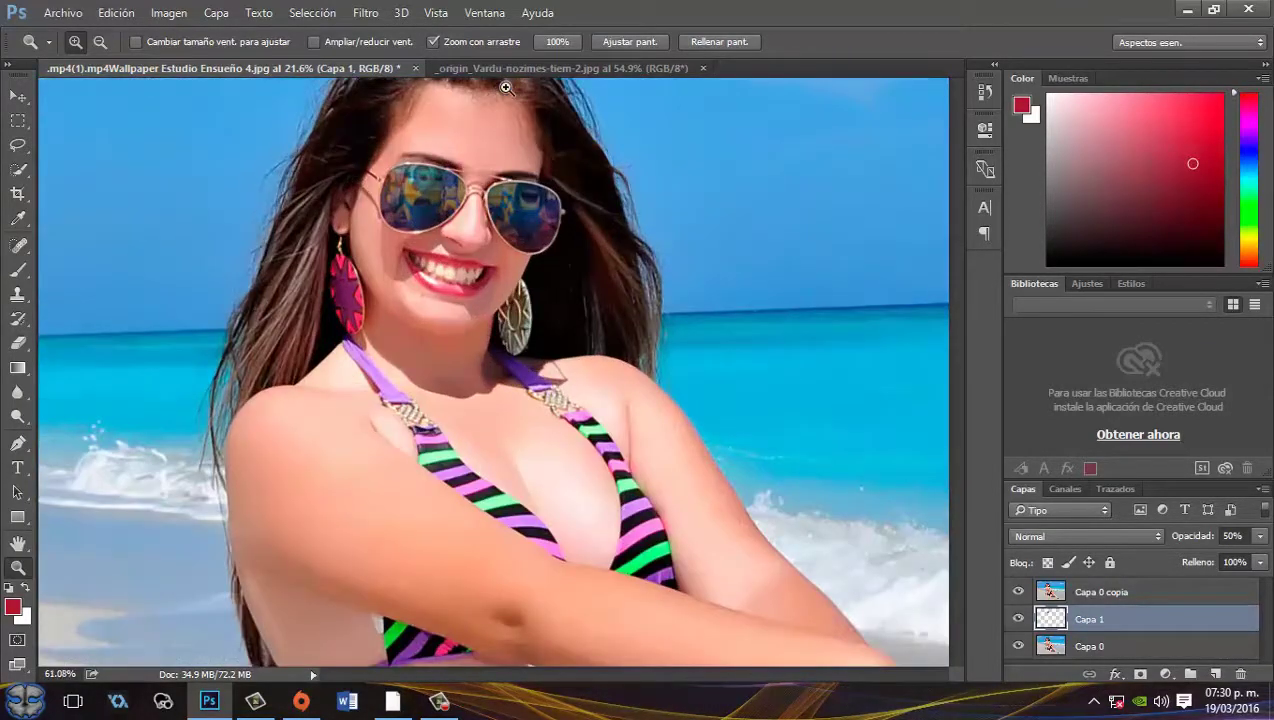